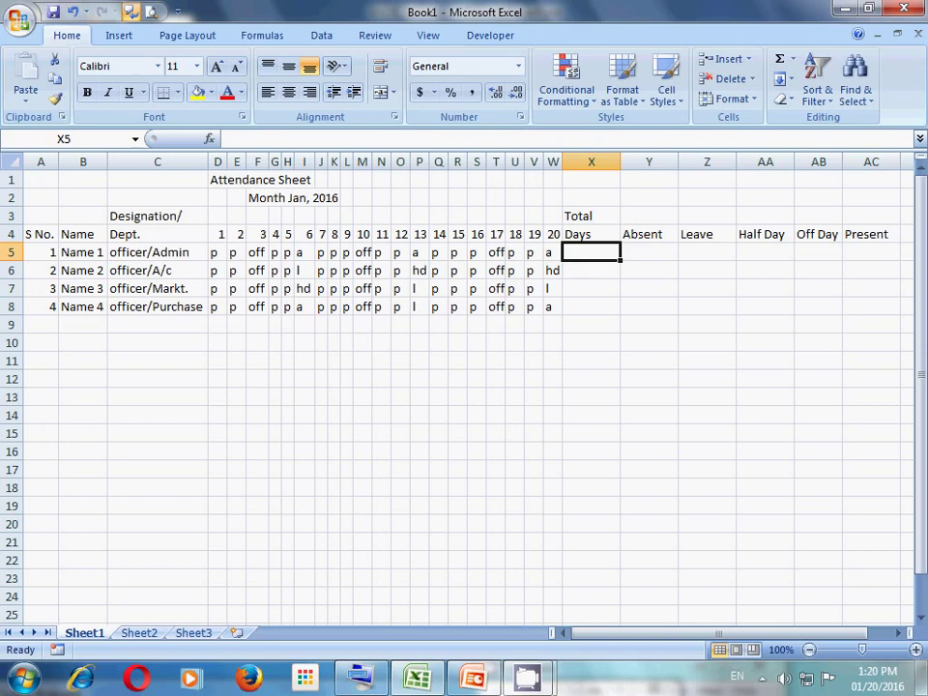
- Begin a formula in X5 under Total Days with an equals sign
type("=")
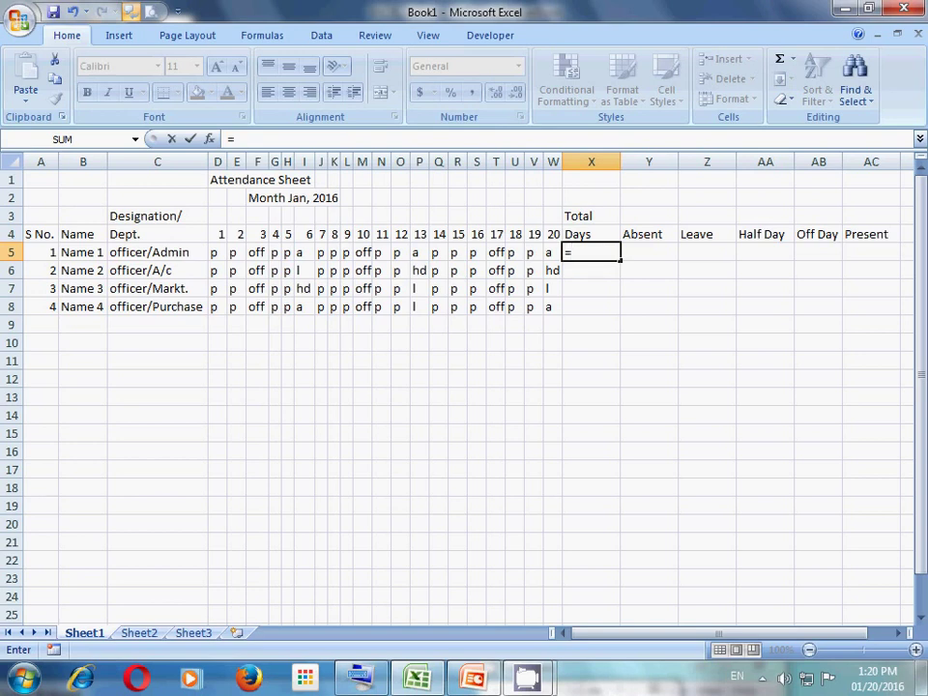
- Enter =COUNTA(D5:W5) in X5 and fill it down to X8, each showing 20
type("c")
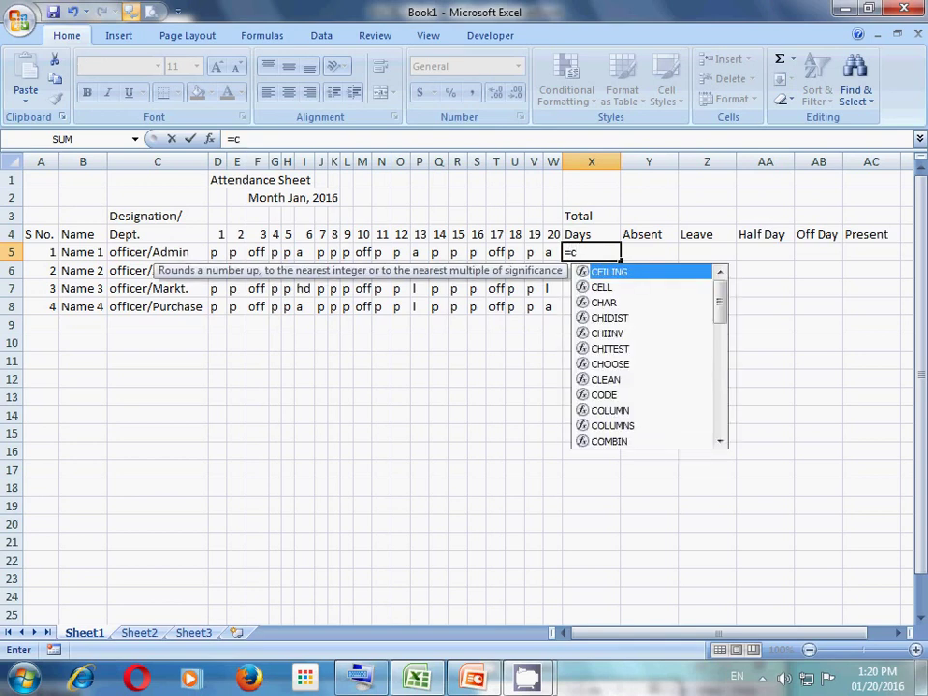
type("o")
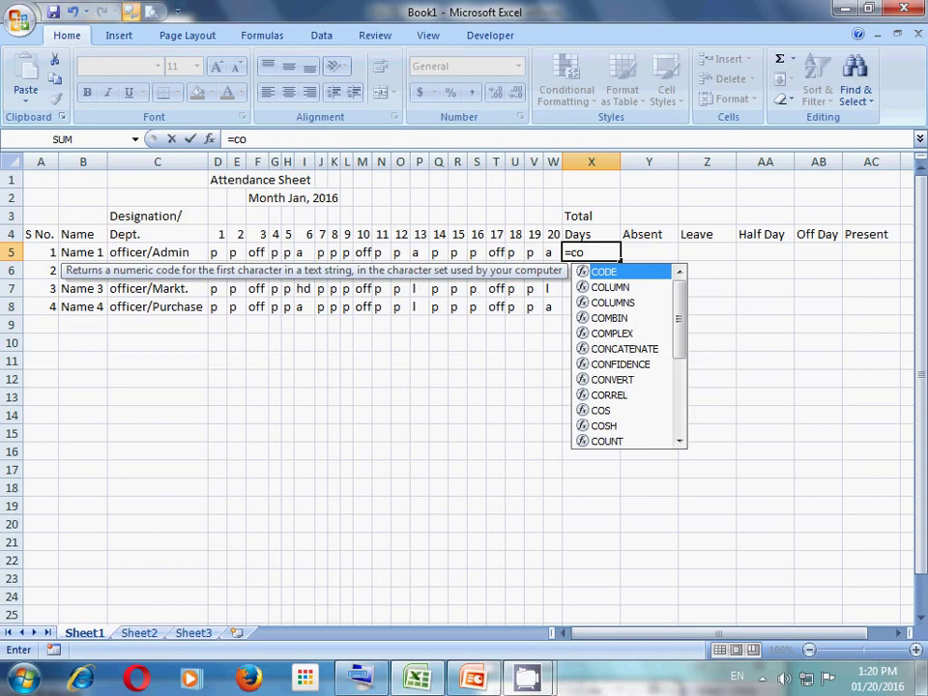
type("un")
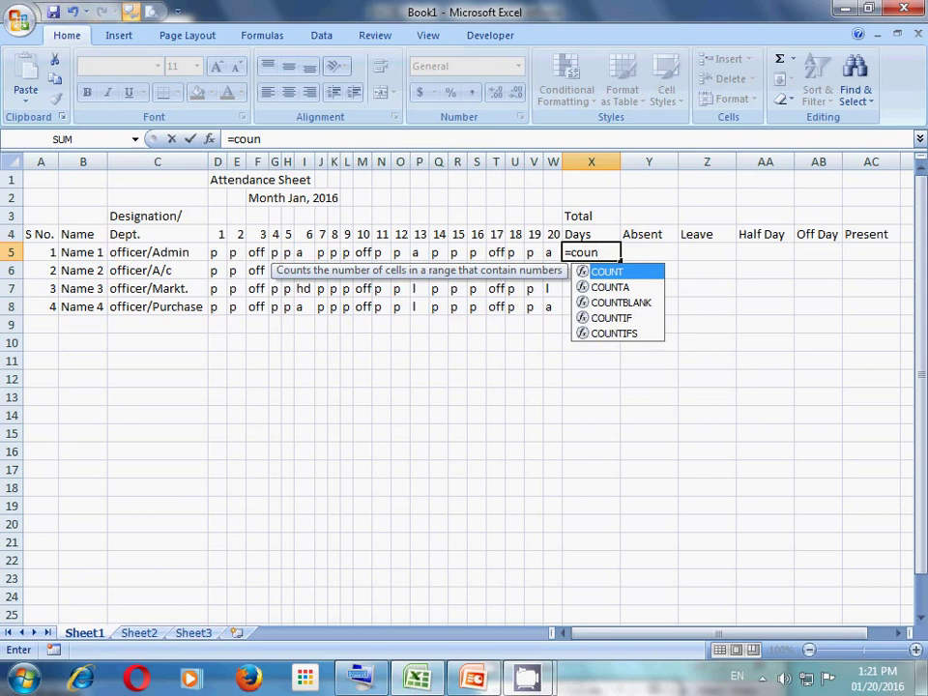
key("Down")
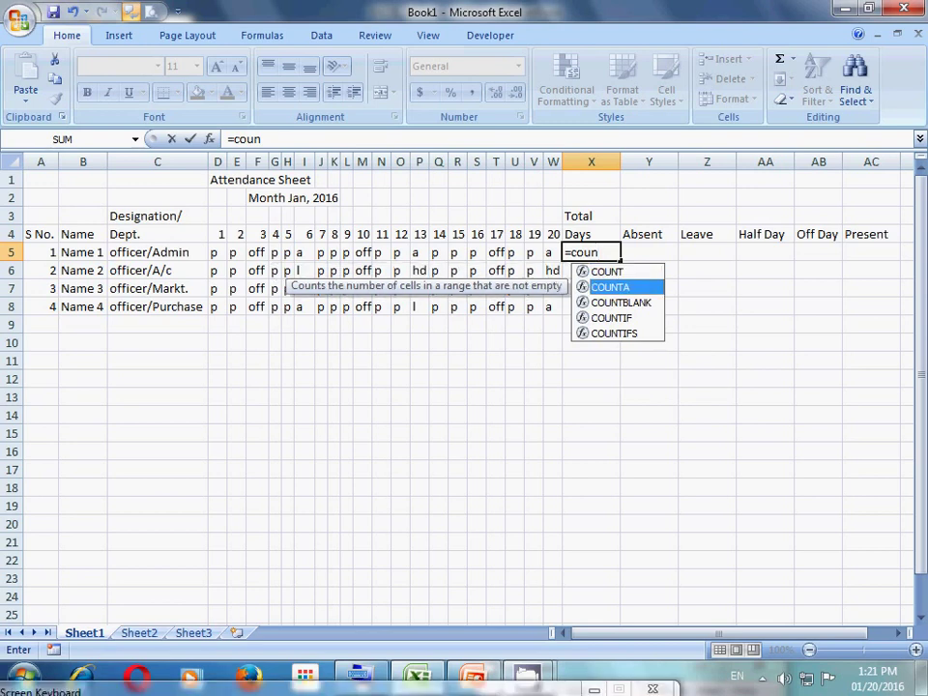
key("Tab")
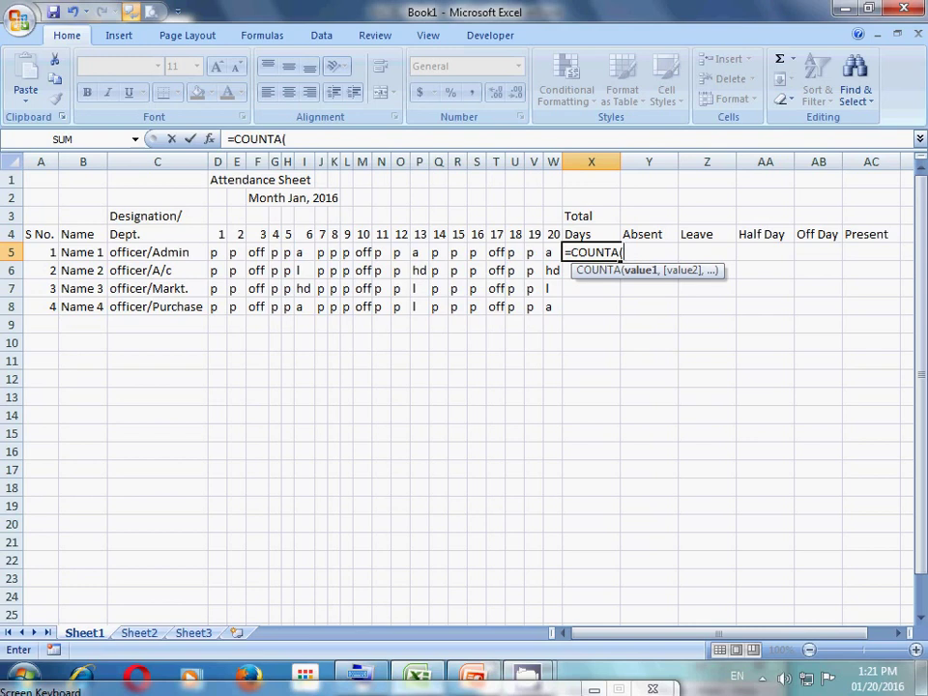
mouse_move(215, 252)
left_mouse_down()
mouse_move(523, 277)
mouse_move(537, 256)
mouse_move(557, 255)
left_mouse_up()
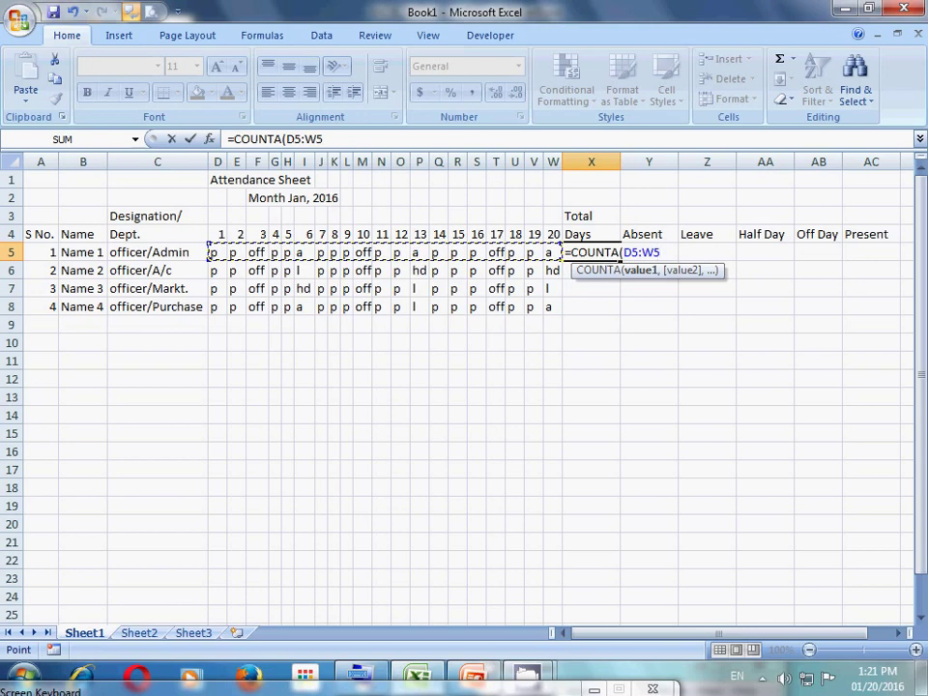
type(")")
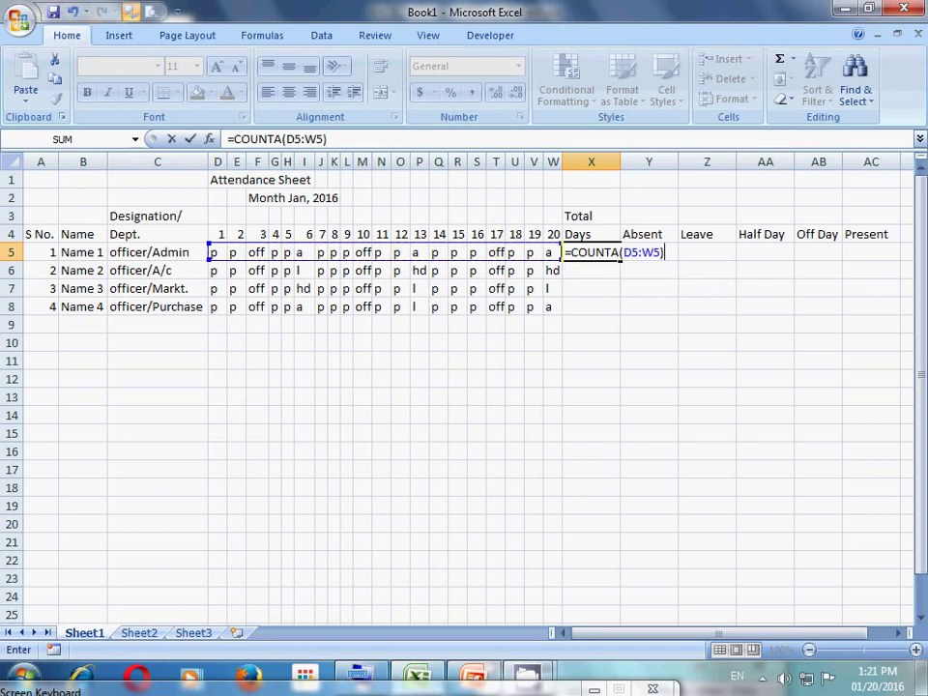
key("Return")
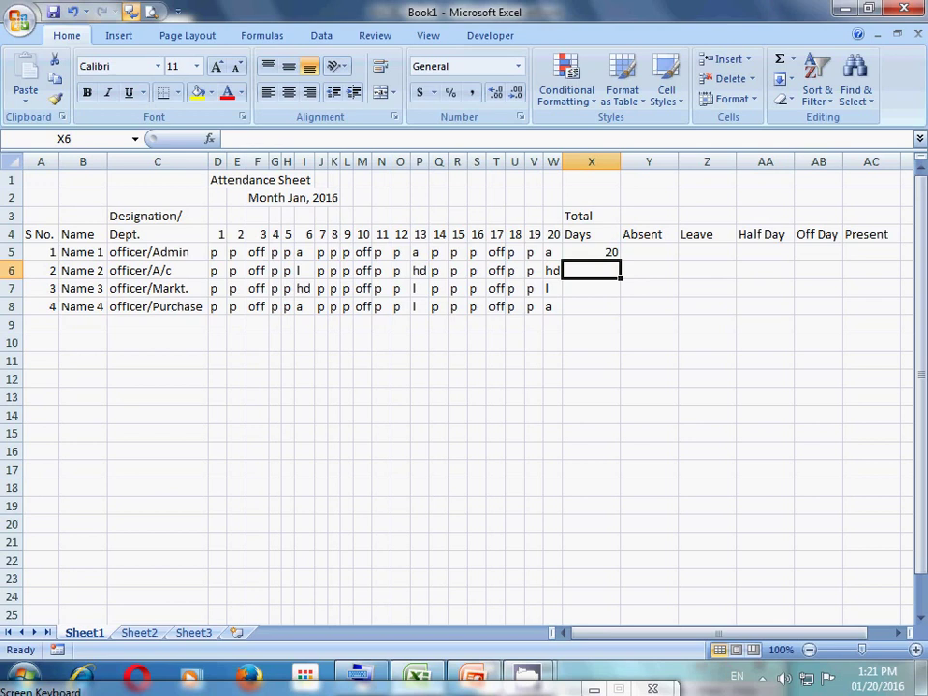
left_click(591, 252)
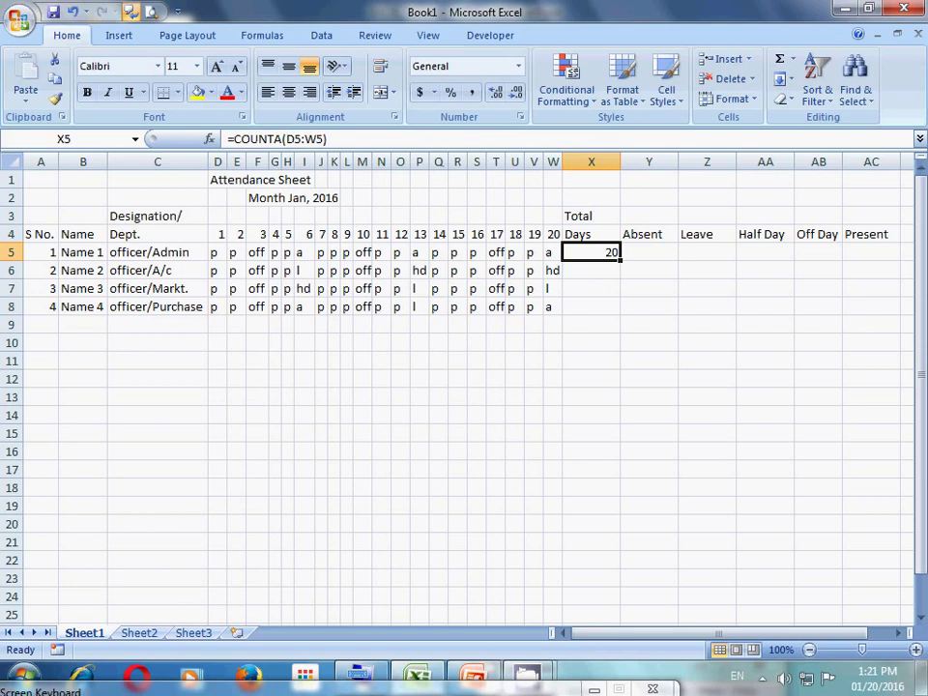
left_click_drag(620, 261, 609, 308)
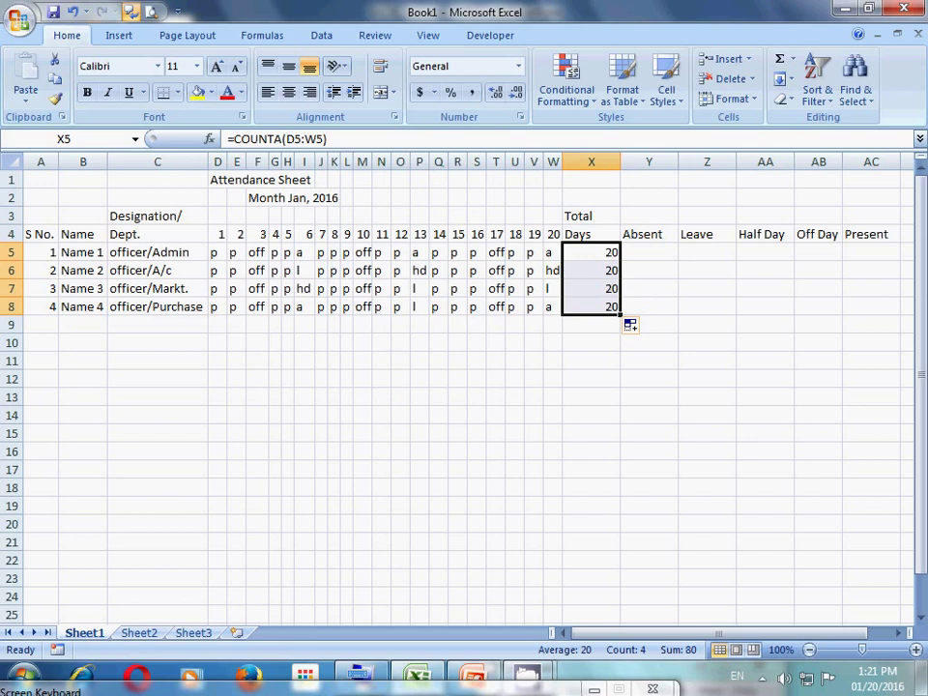
left_click(649, 253)
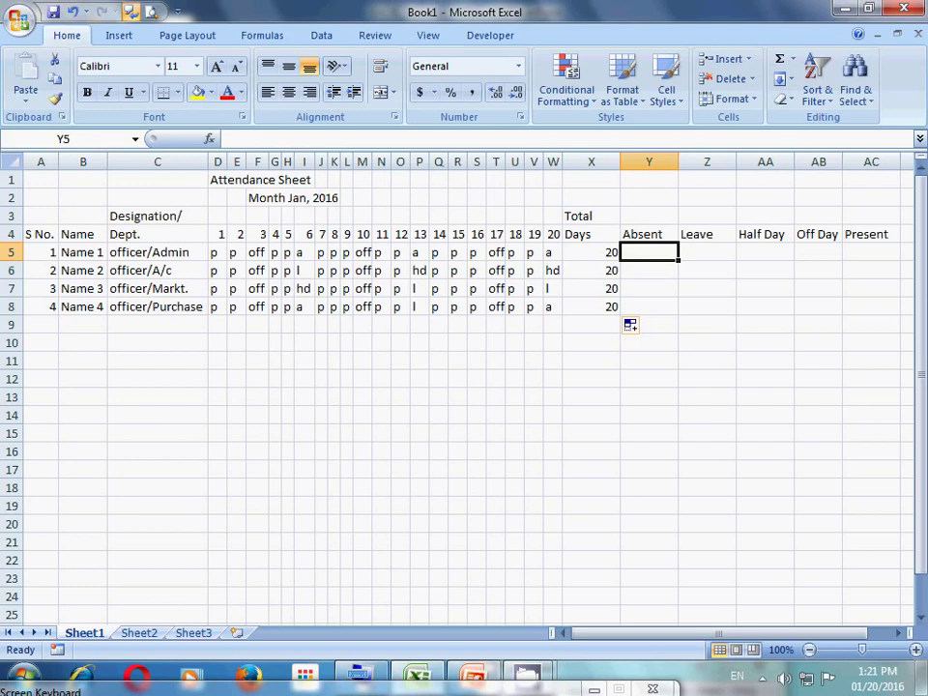
- Clear the stray 'p' from Y5 and start typing =counti to reach COUNTIF
type("p")
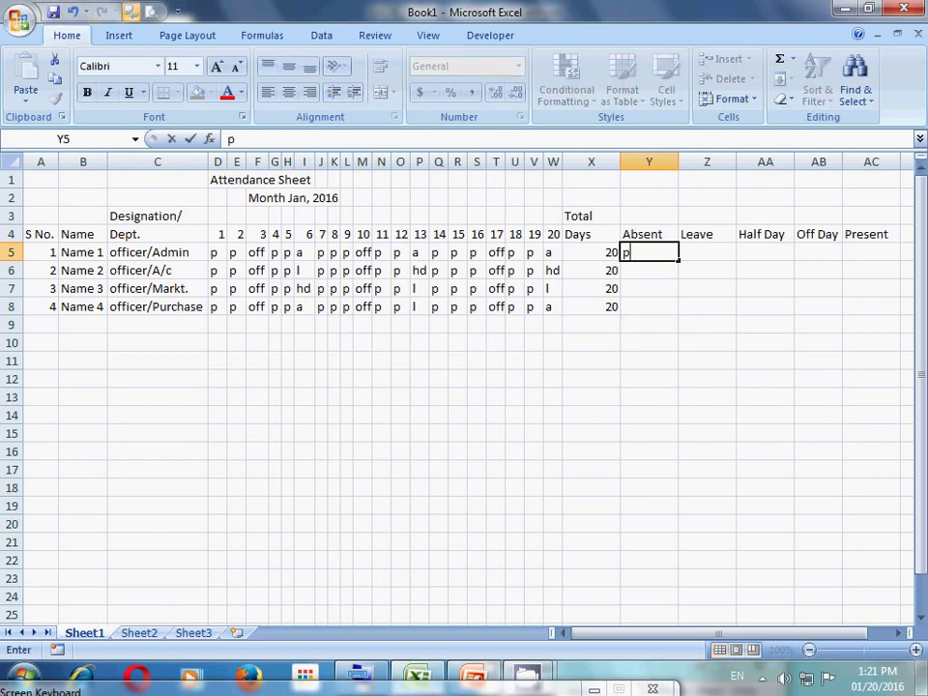
key("BackSpace")
type("=")
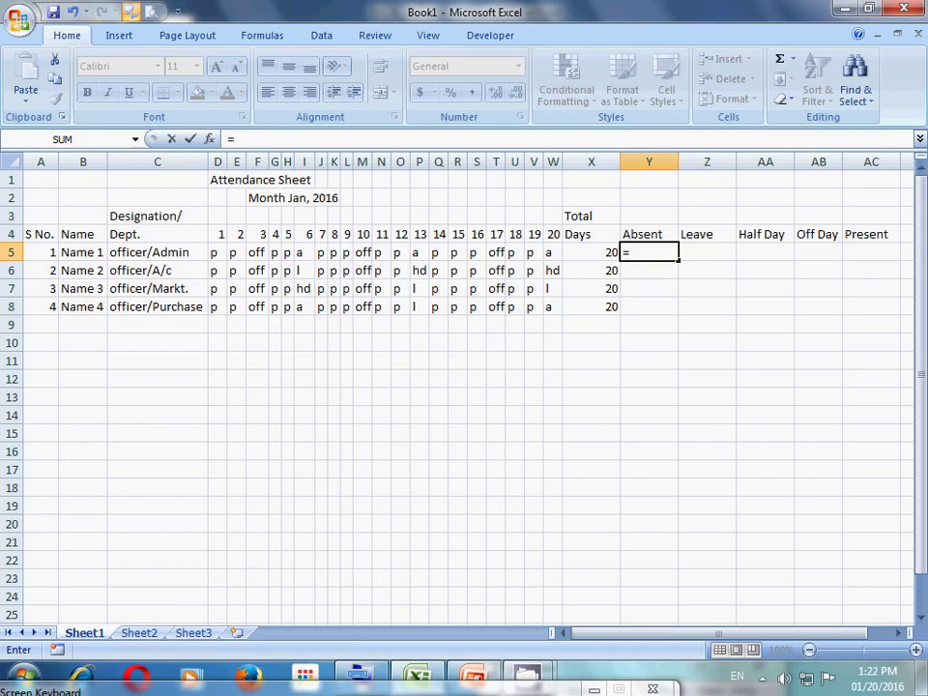
type("c")
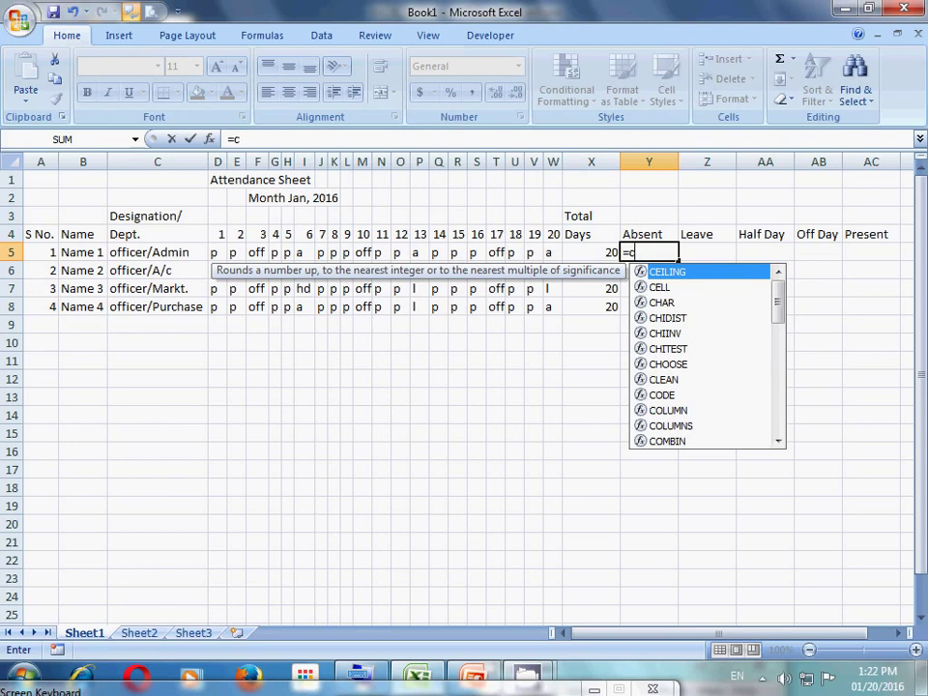
type("o")
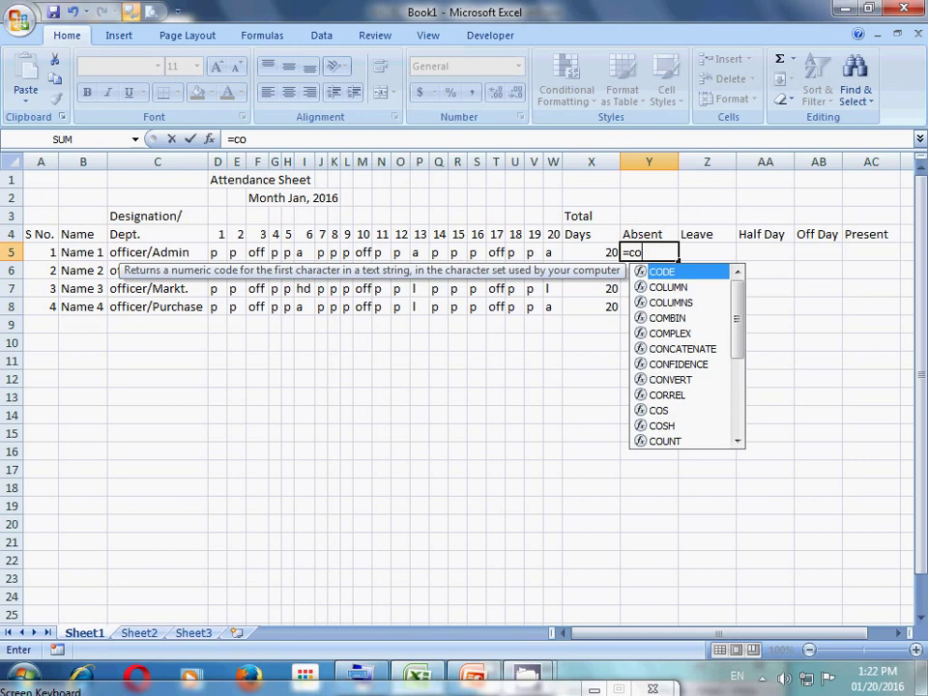
type("u")
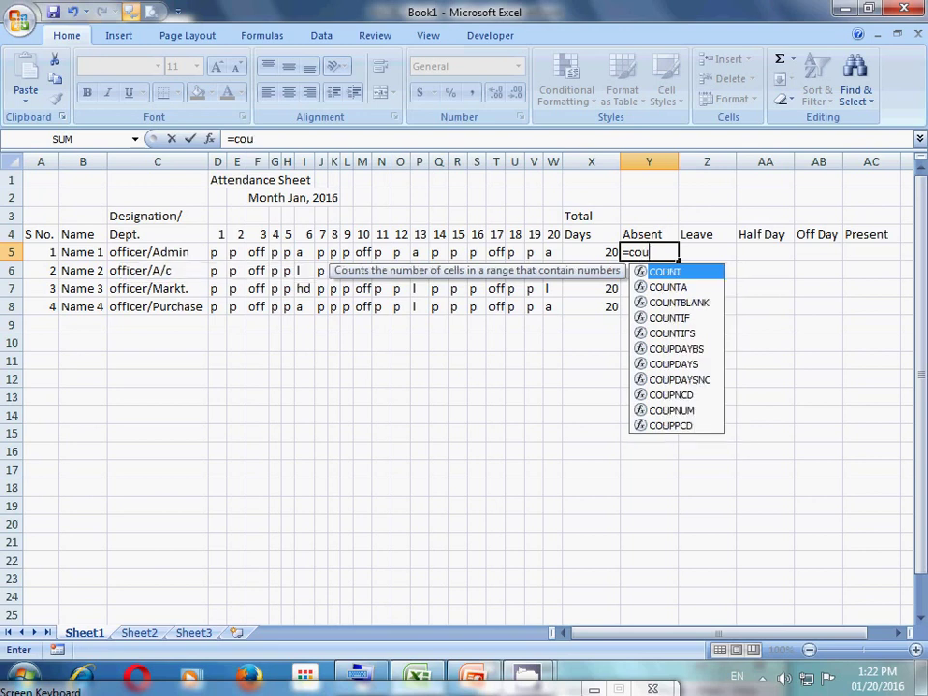
type("n")
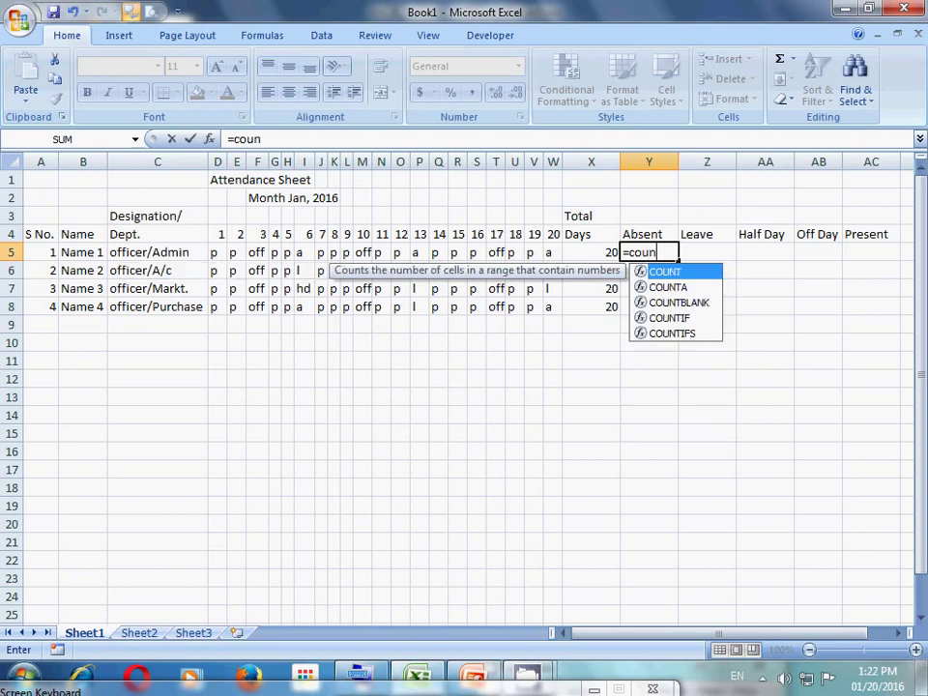
type("t")
type("i")
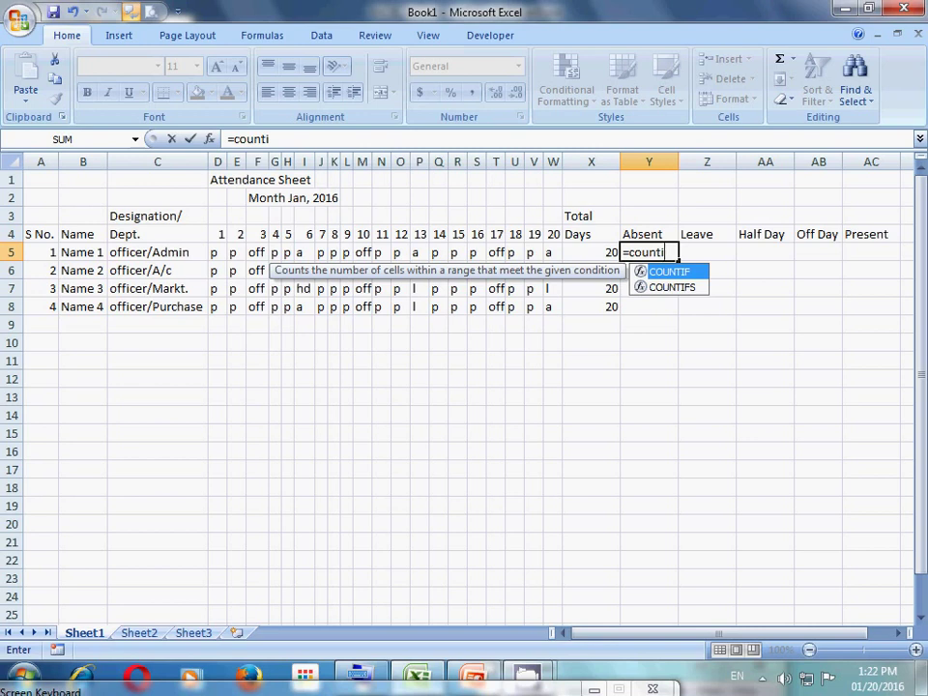
- Complete Y5 as =COUNTIF(D5:W5,"a") and fill it down to Y8, showing 3, 0, 0, 2
key("Tab")
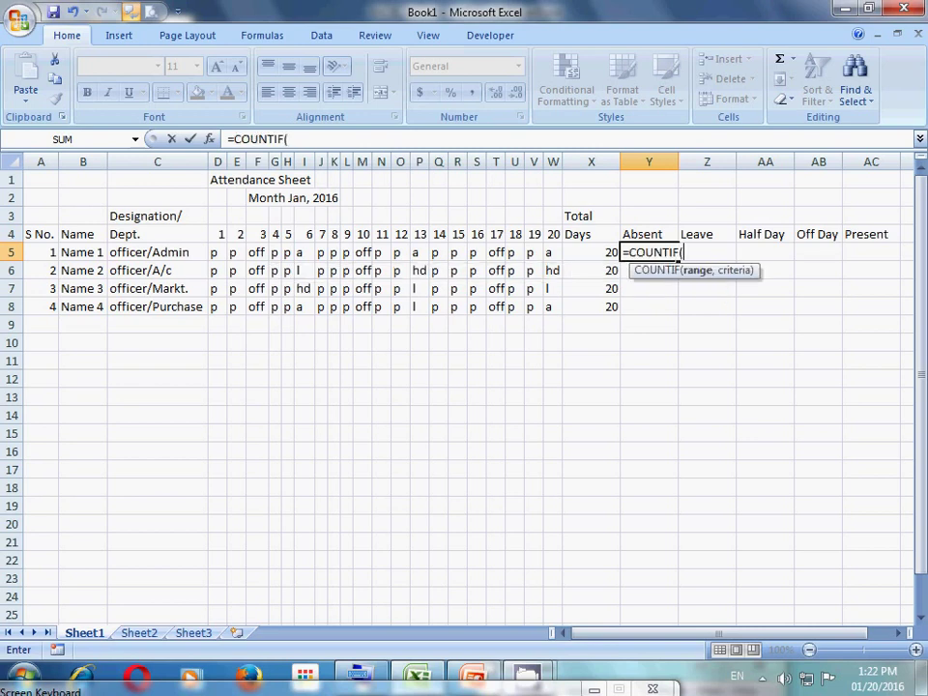
left_click_drag(214, 252, 561, 254)
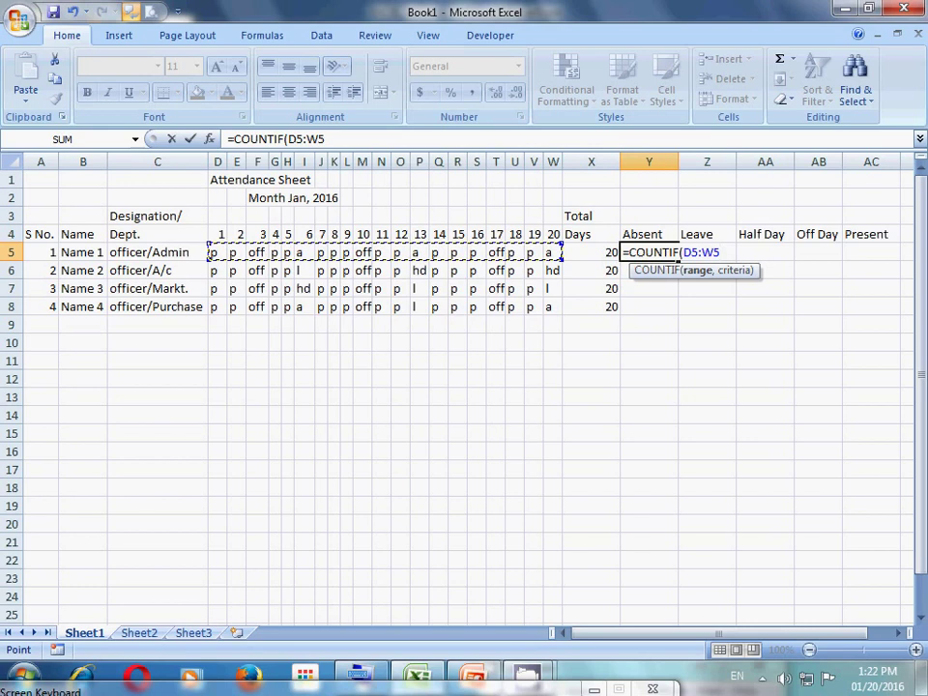
type(",")
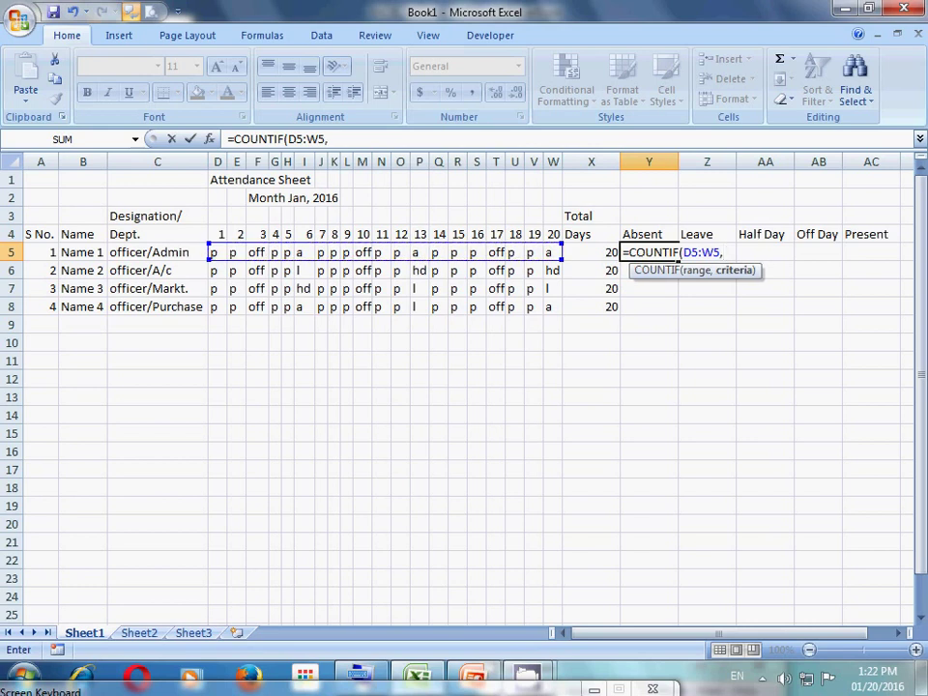
type("\"")
type("a")
type("\"")
type(")")
key("Return")
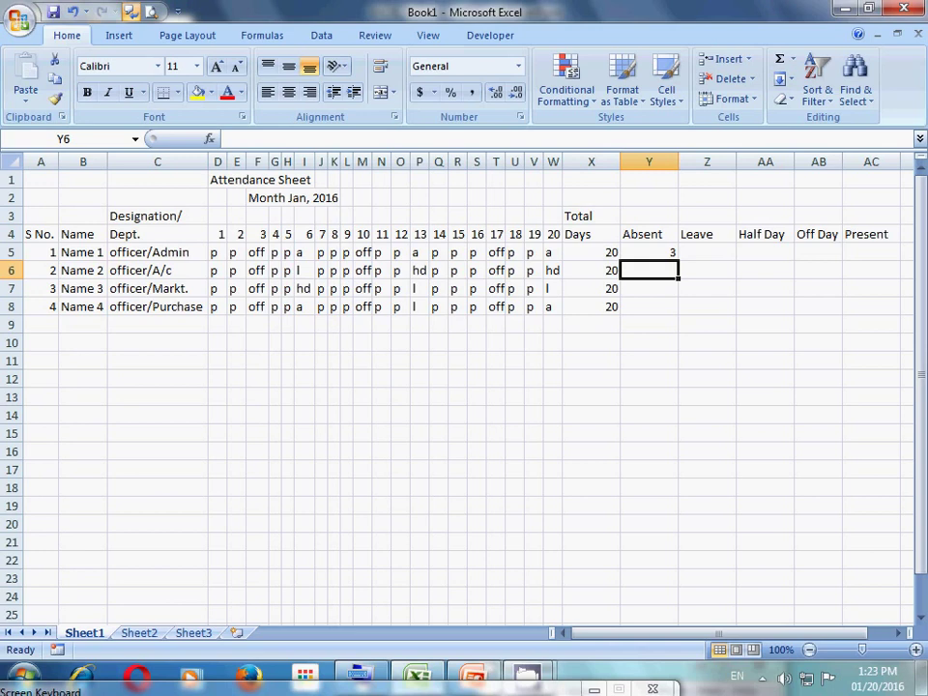
left_click(649, 252)
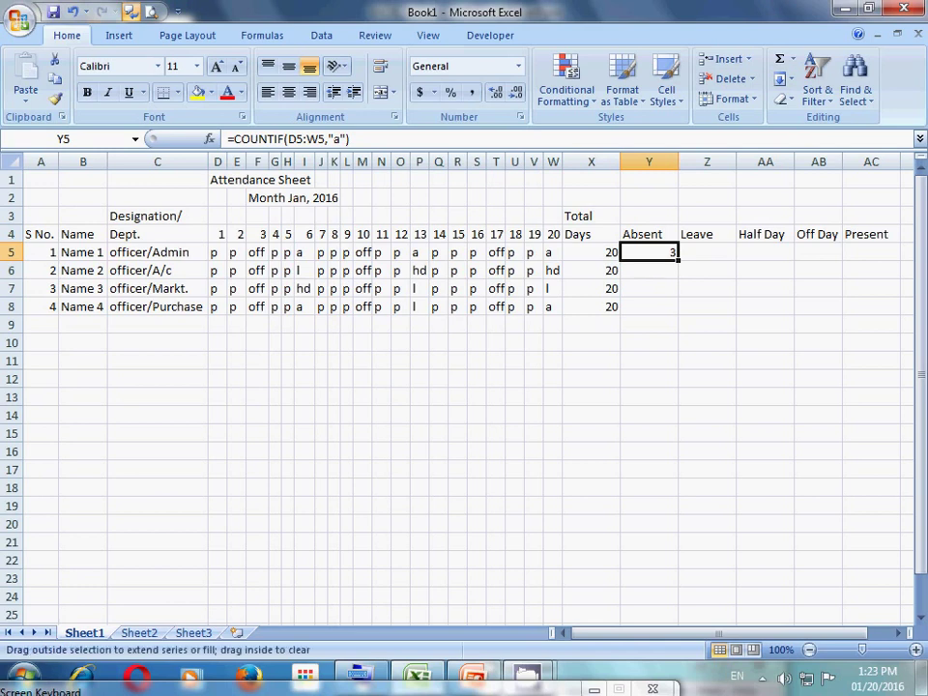
left_click_drag(679, 260, 678, 314)
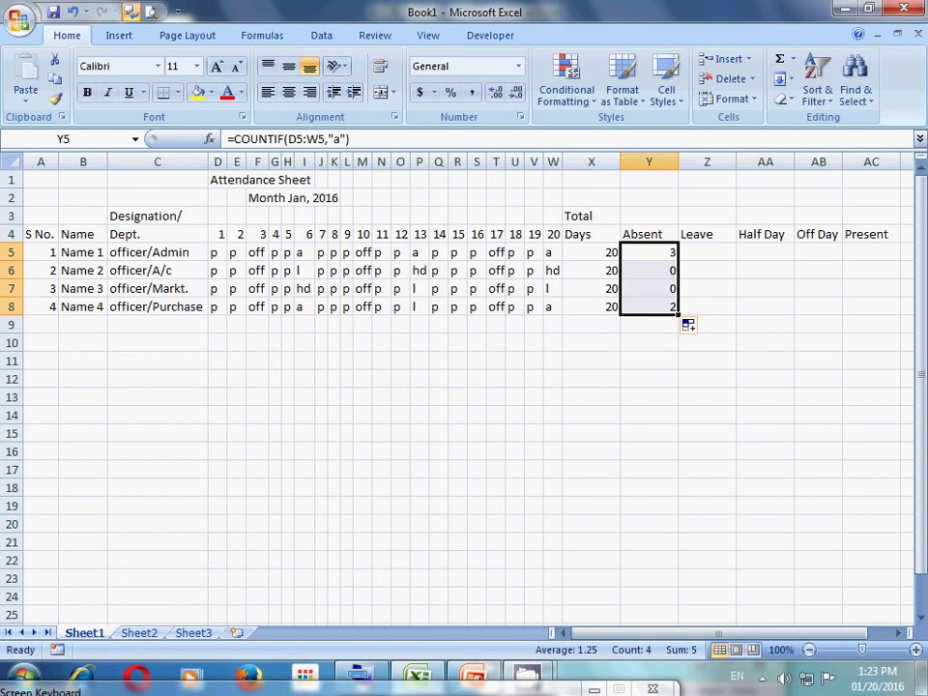
left_click(707, 252)
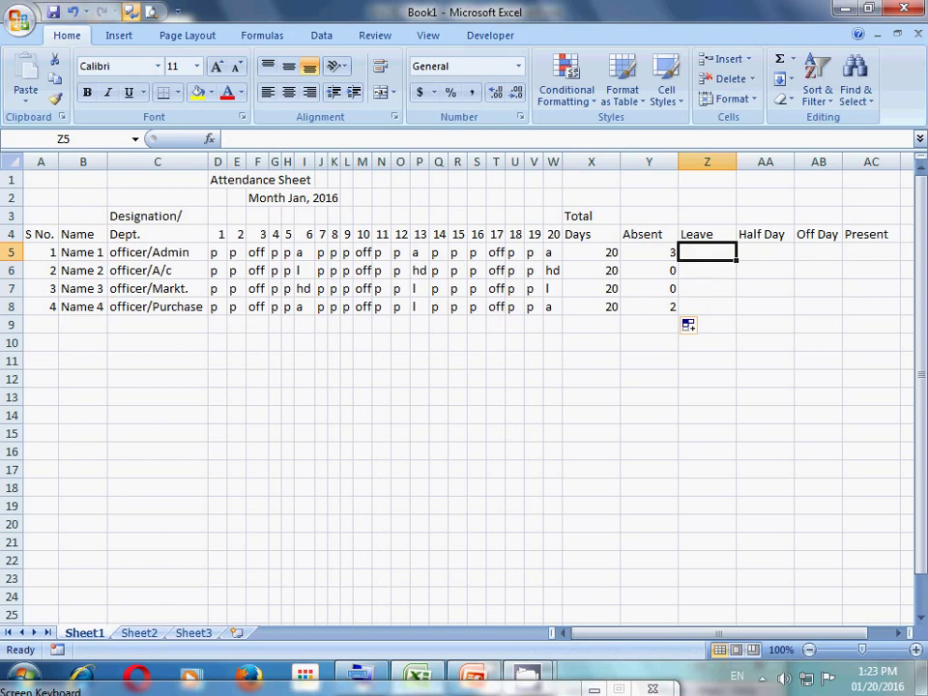
- Enter =COUNTIF(D5:W5,"l") in Z5 and fill it down to Z8, showing 0, 1, 2, 1
type("=")
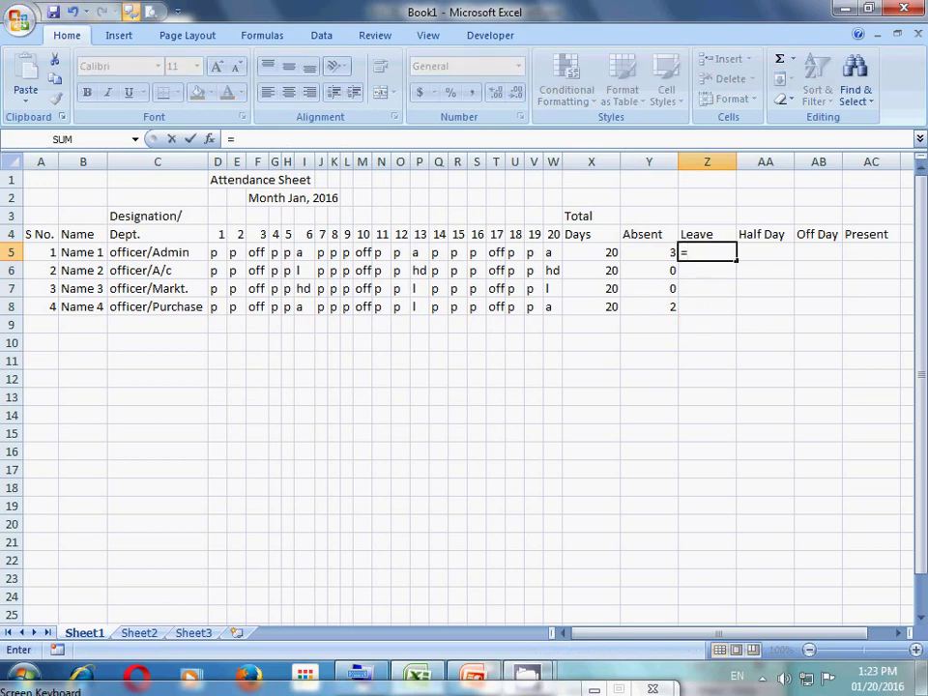
type("co")
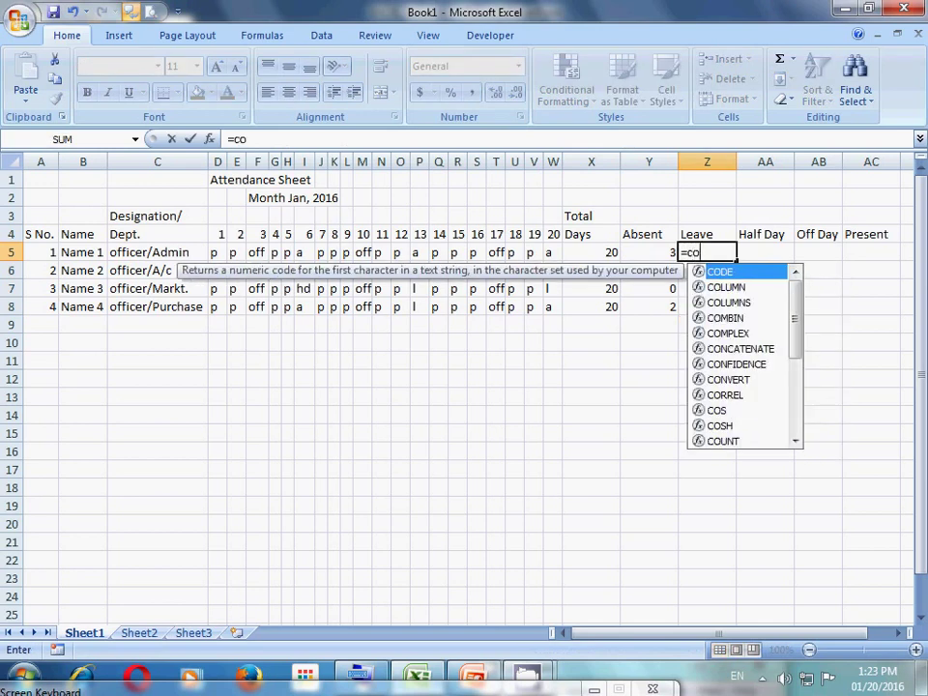
type("unt")
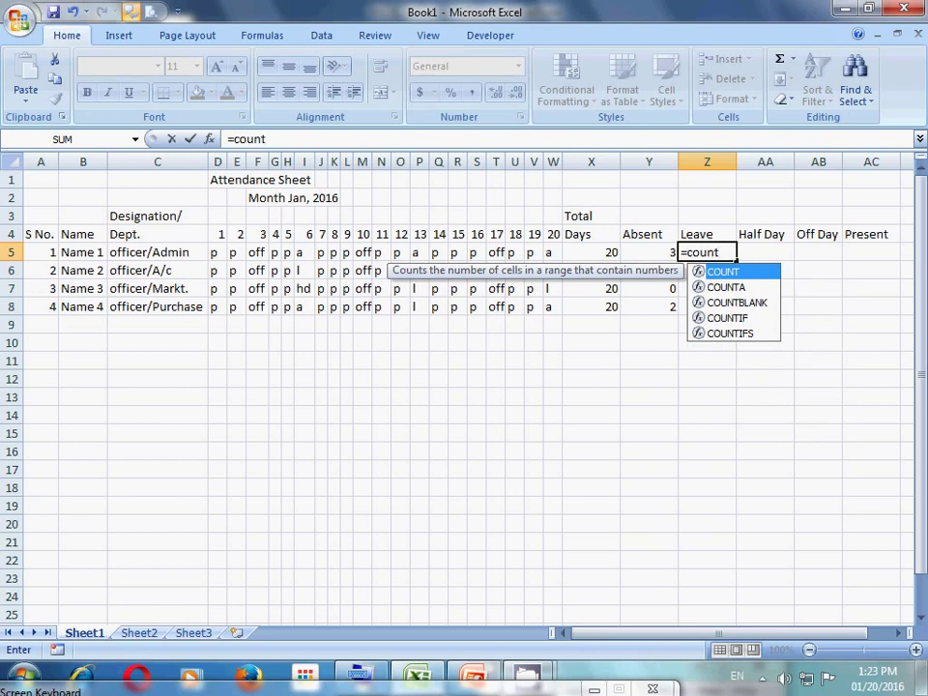
type("i")
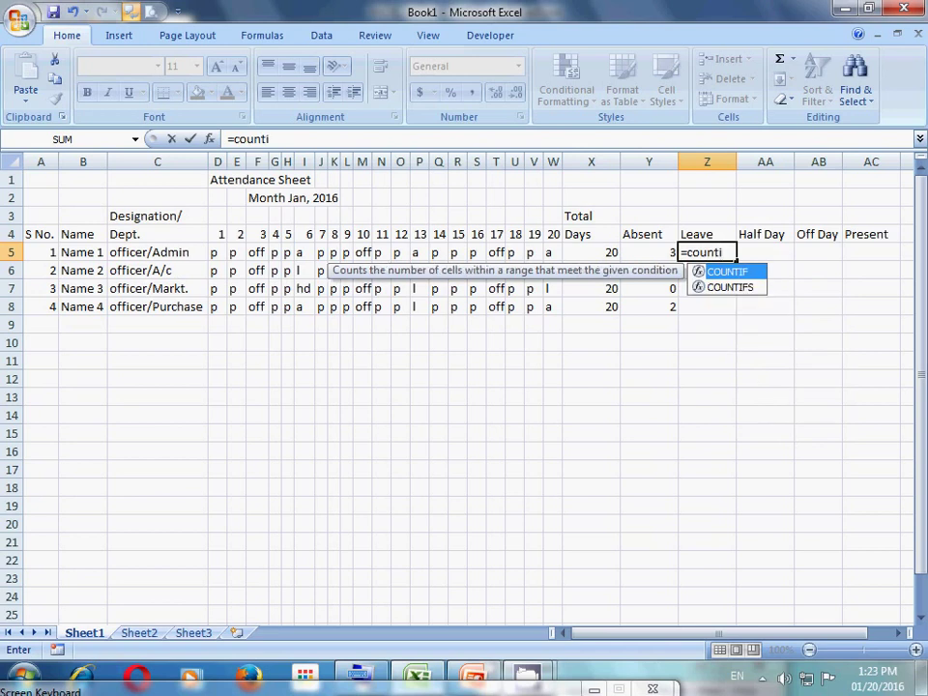
key("Tab")
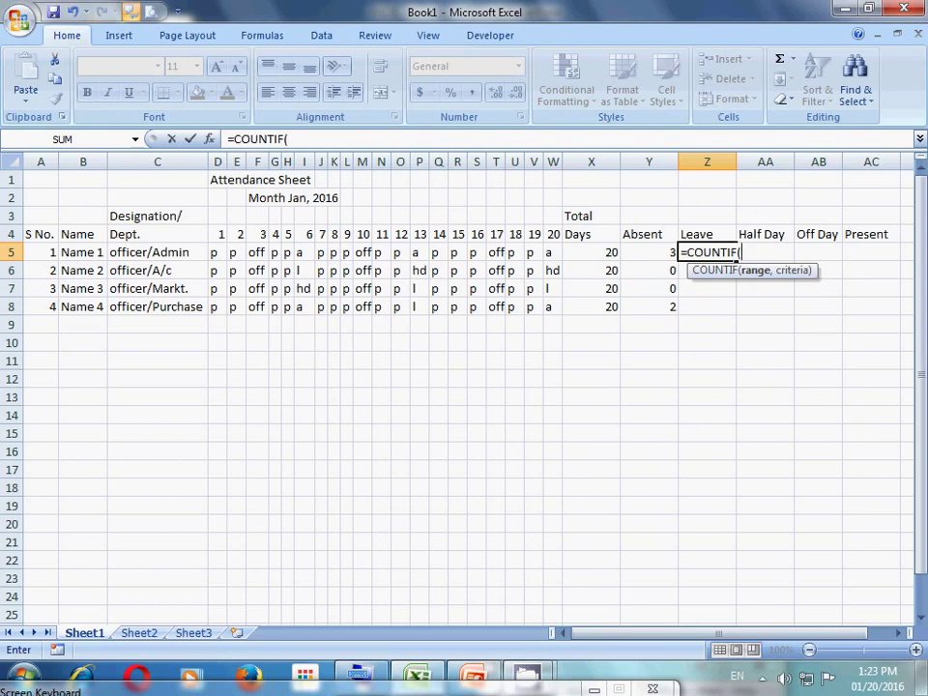
left_click_drag(212, 252, 558, 257)
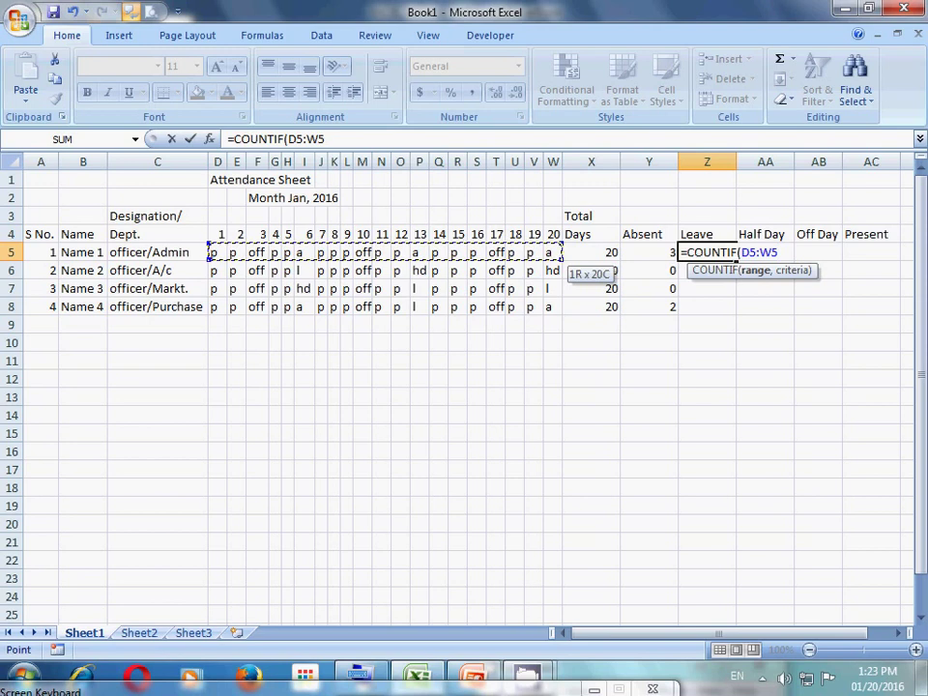
left_click_drag(561, 257, 559, 257)
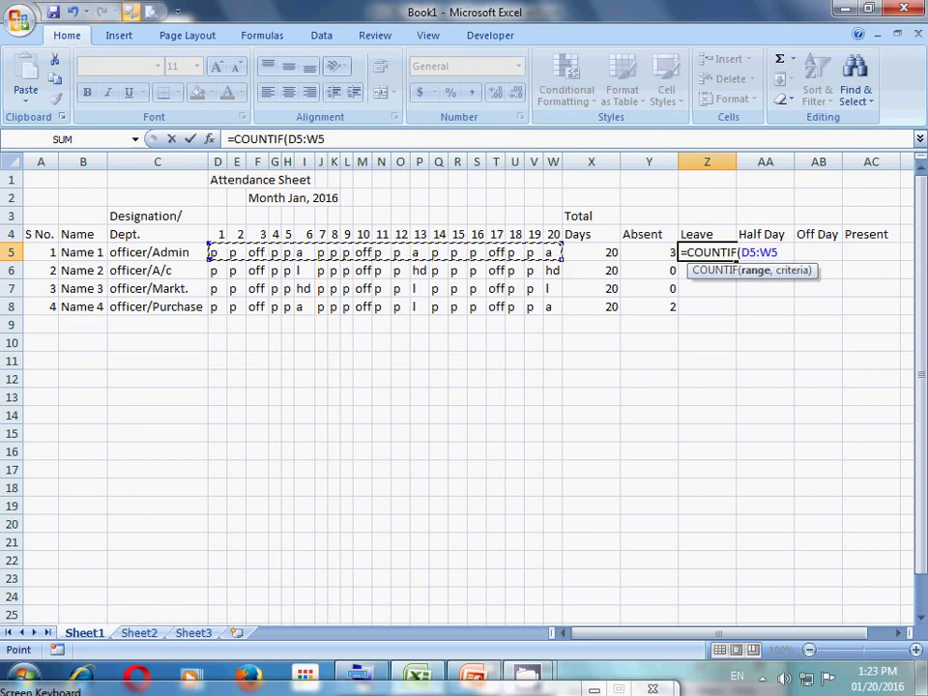
type(",")
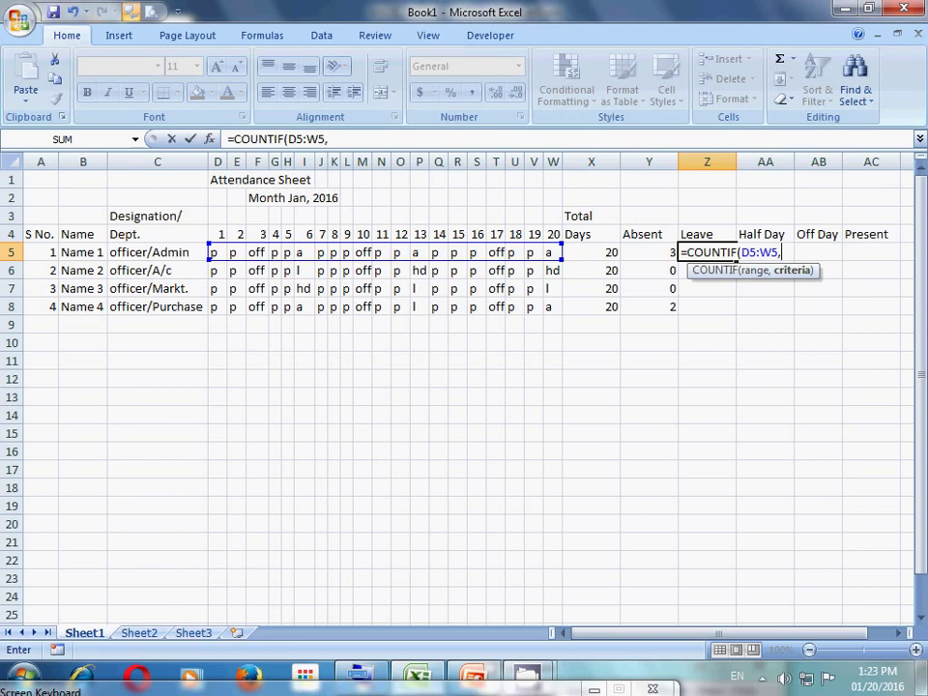
type("\"")
type("l")
type("\"")
type(")")
key("Return")
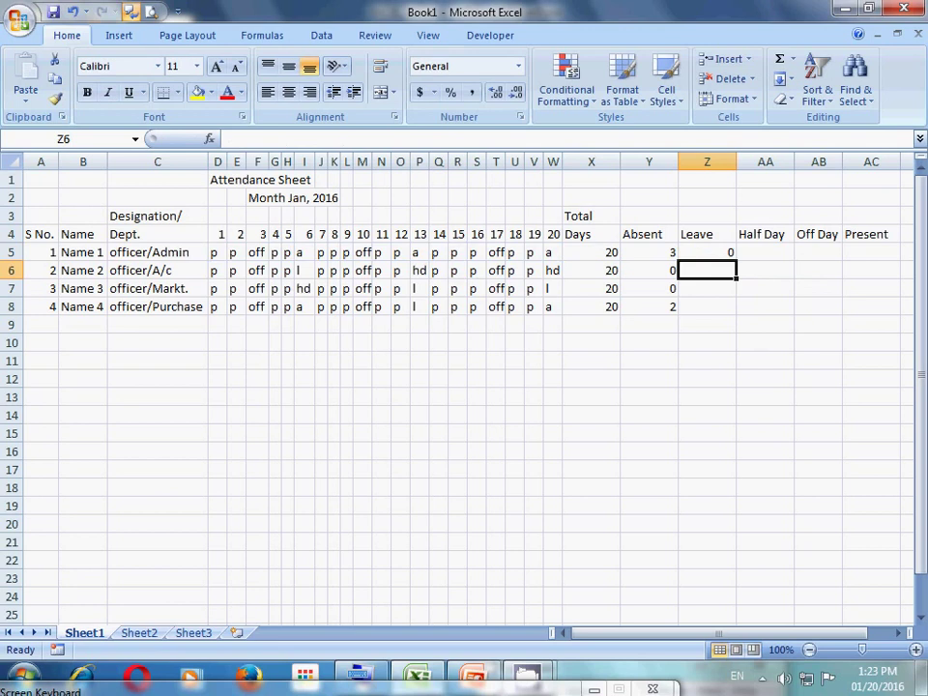
left_click(707, 253)
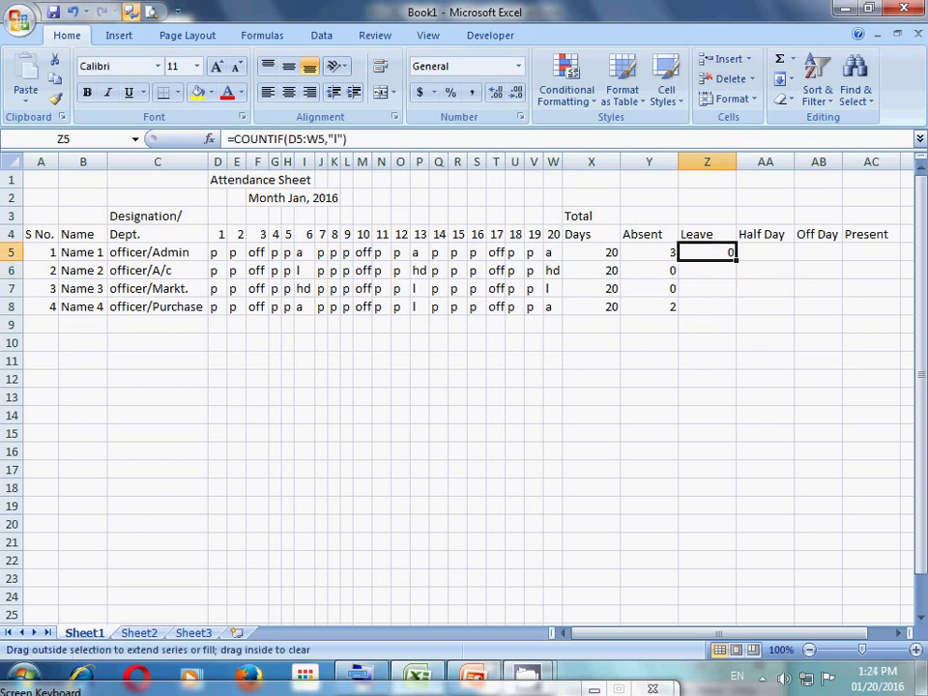
left_click_drag(737, 261, 737, 314)
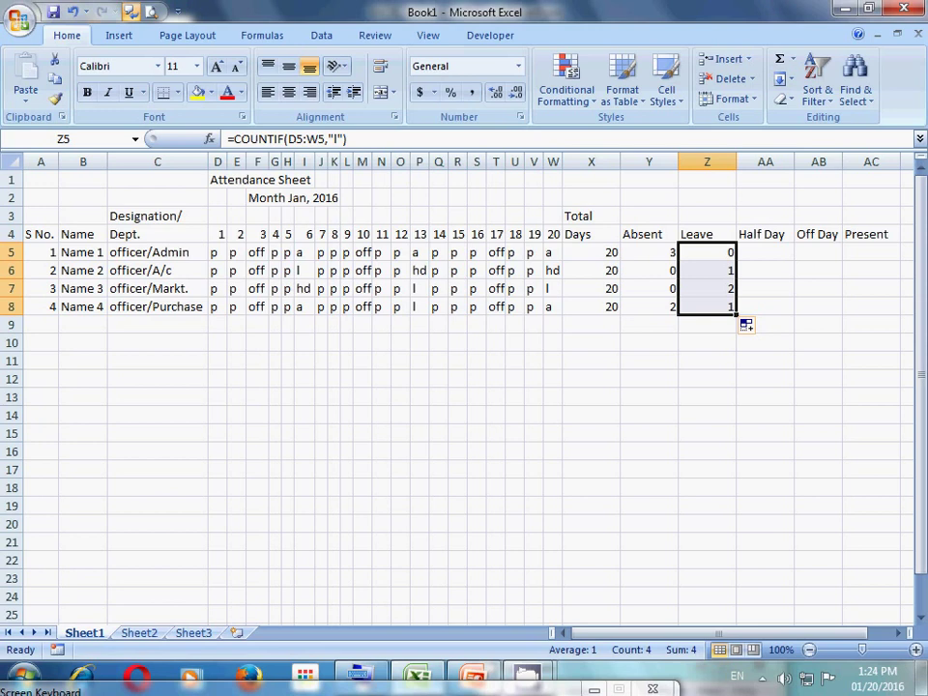
left_click_drag(764, 252, 764, 270)
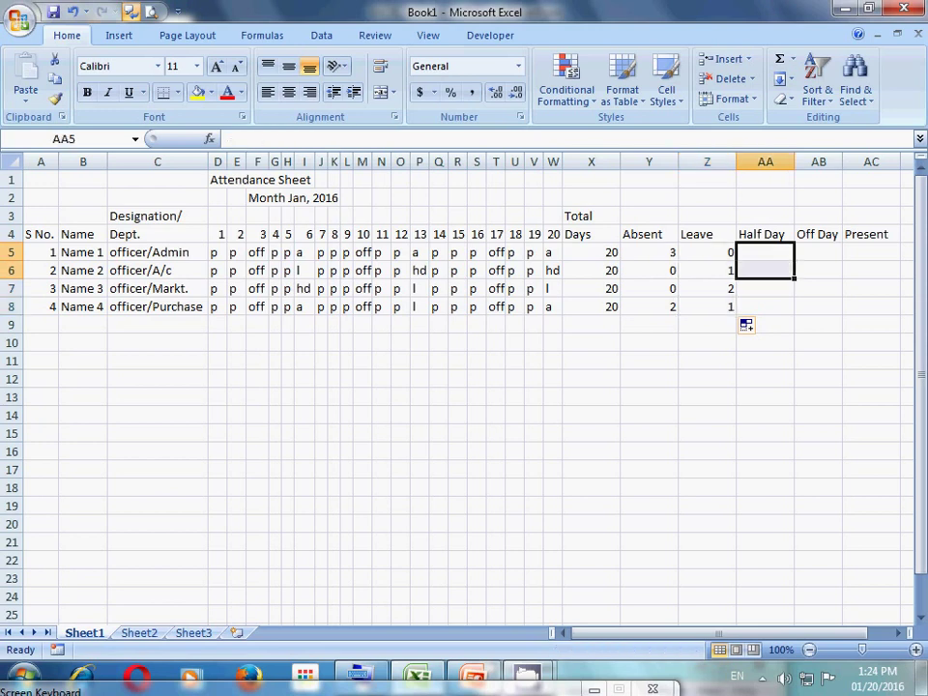
- Enter =COUNTIF(D5:W5,"hd") in AA5 and fill it down to AA8, showing 0, 2, 1, 0
left_click_drag(745, 324, 745, 307)
left_click(765, 252)
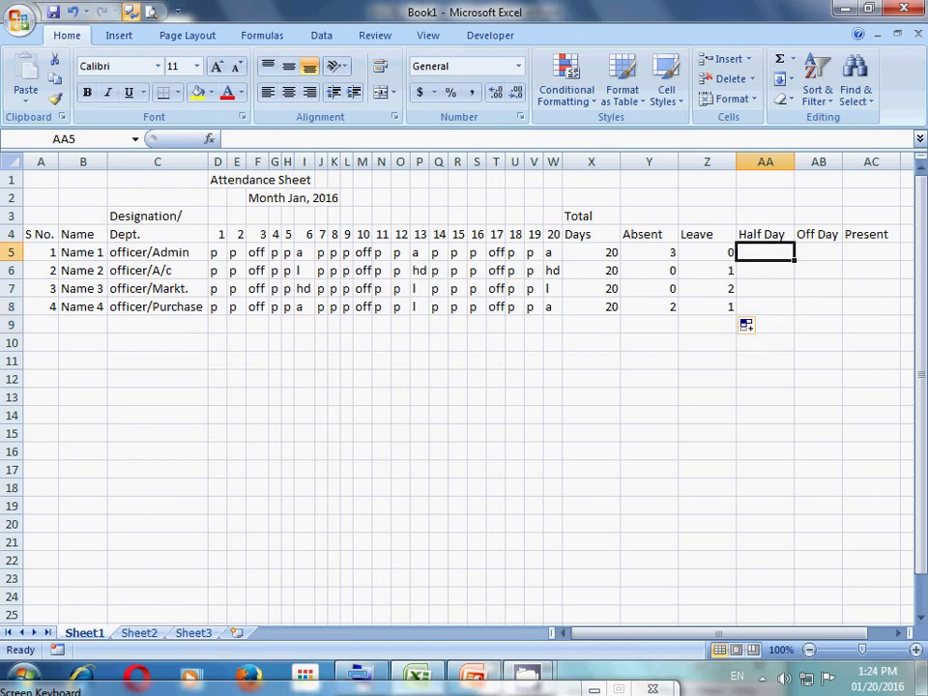
type("=c")
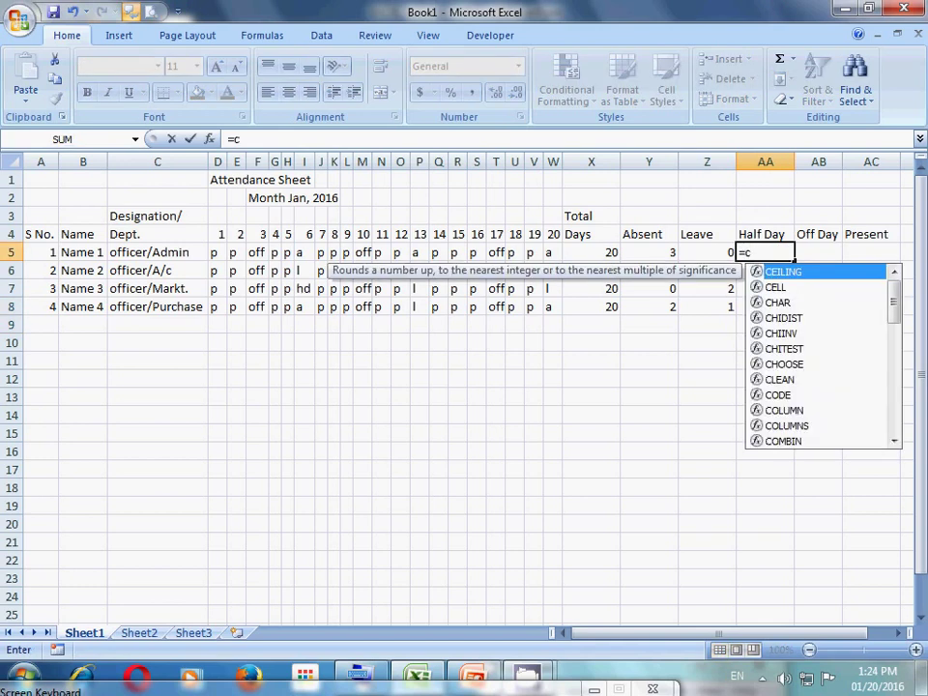
type("ou")
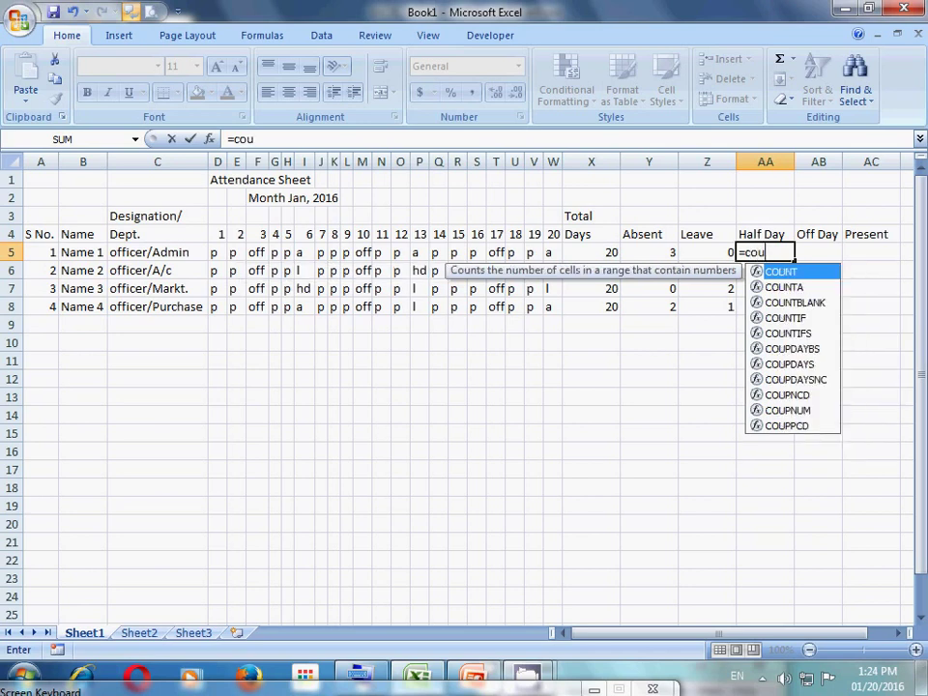
type("nti")
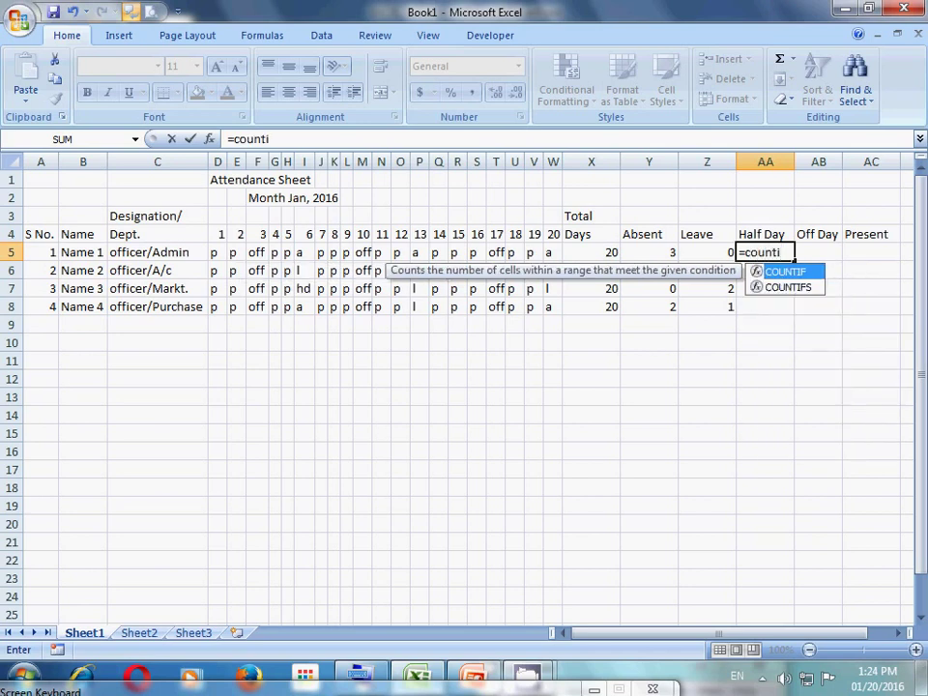
key("Tab")
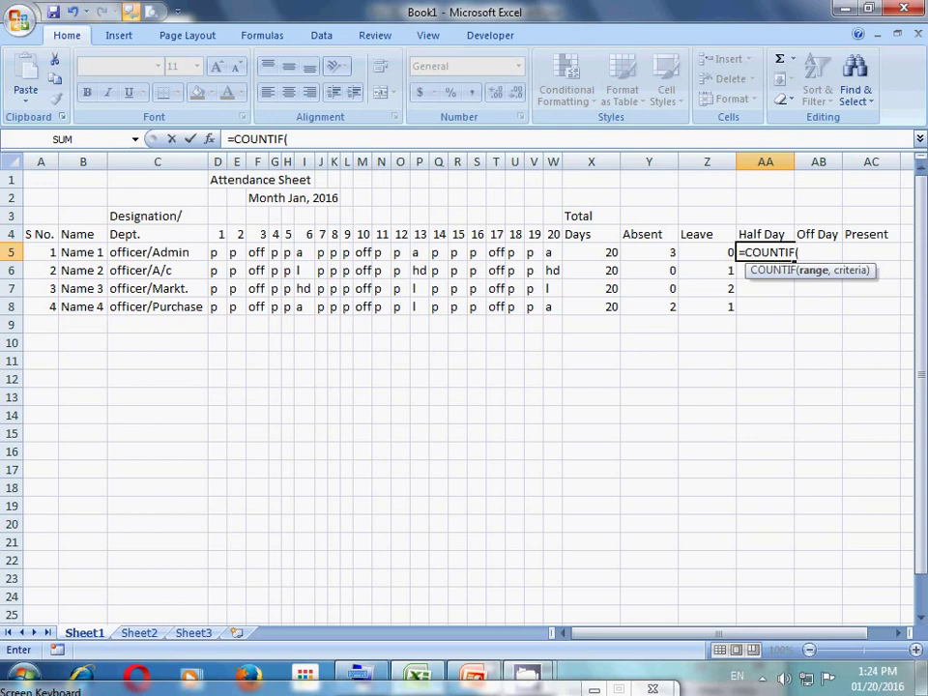
mouse_move(214, 252)
left_mouse_down()
mouse_move(558, 257)
mouse_move(543, 255)
left_mouse_up()
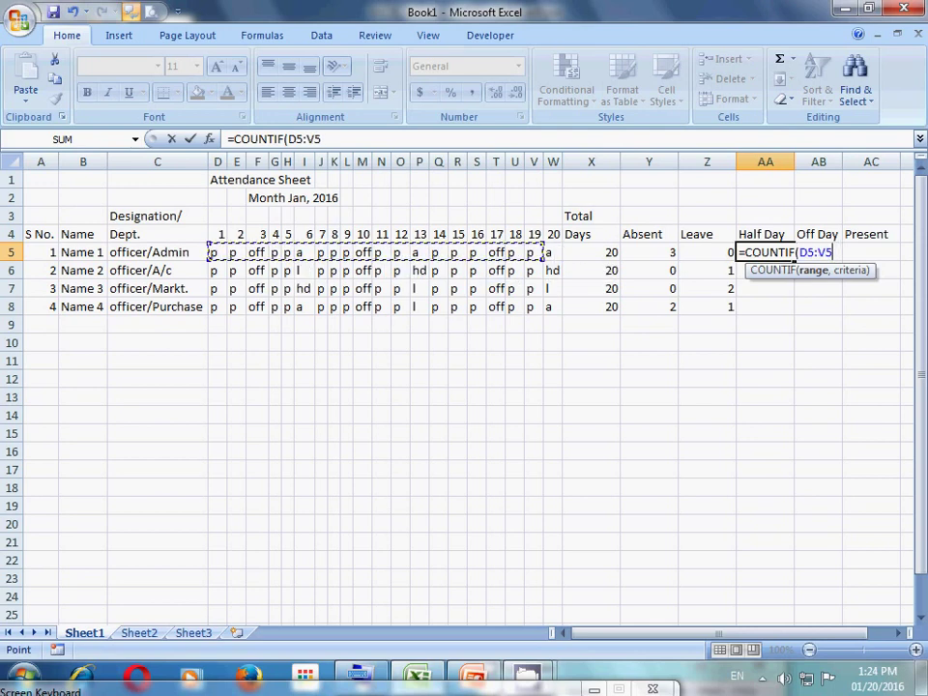
left_click_drag(543, 256, 560, 258)
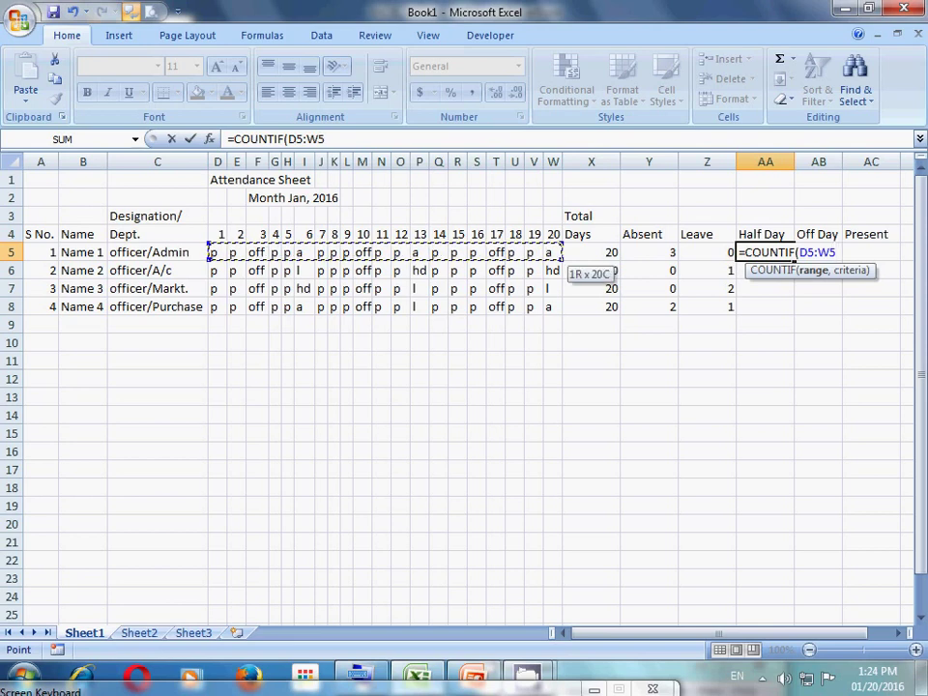
type(",\"")
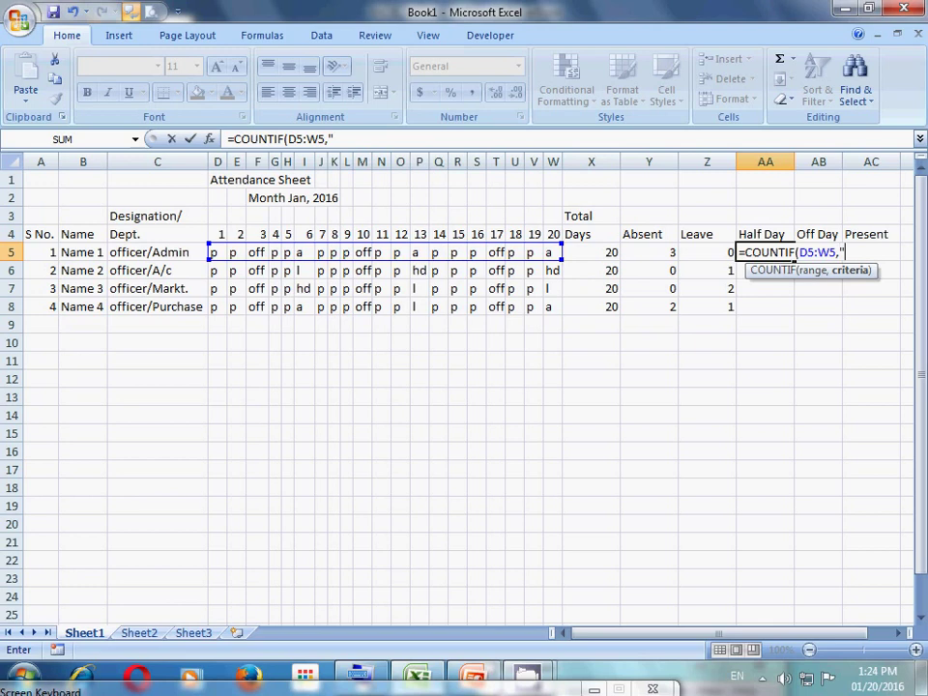
type("hd")
type("\"")
type("(")
key("BackSpace")
type(")")
key("Return")
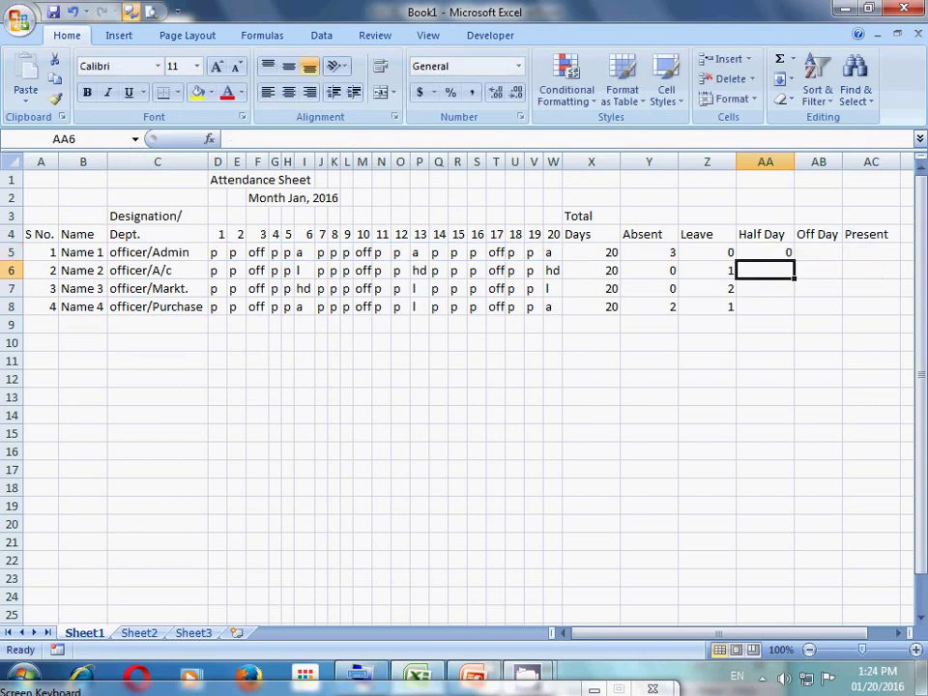
left_click(765, 252)
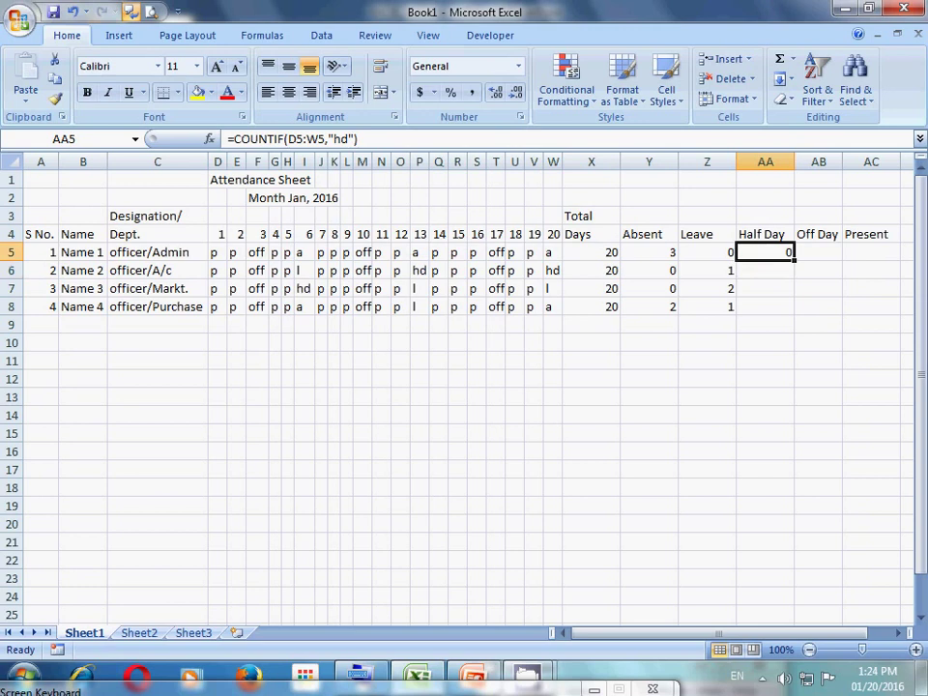
double_click(793, 261)
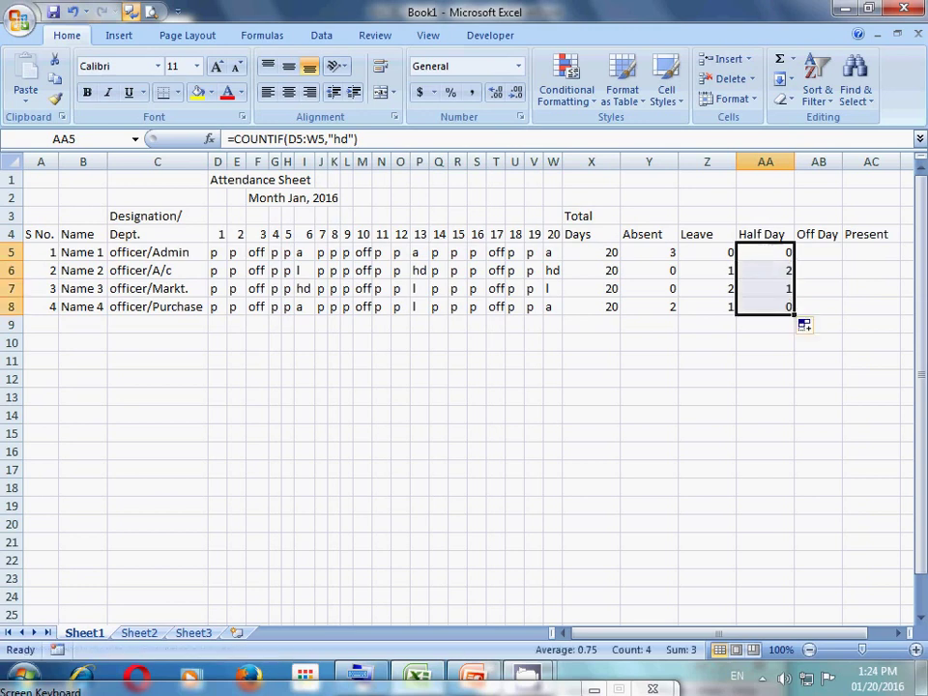
left_click(818, 253)
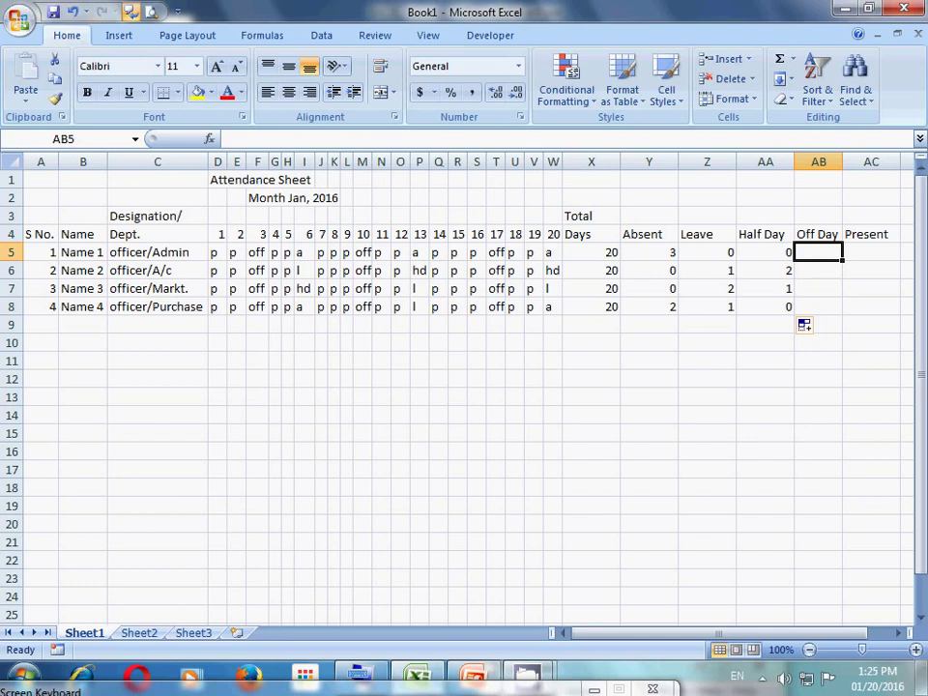
- Enter =COUNTIF(D5:W5,"off") in AB5 and fill it down to AB8, each showing 3
type("=")
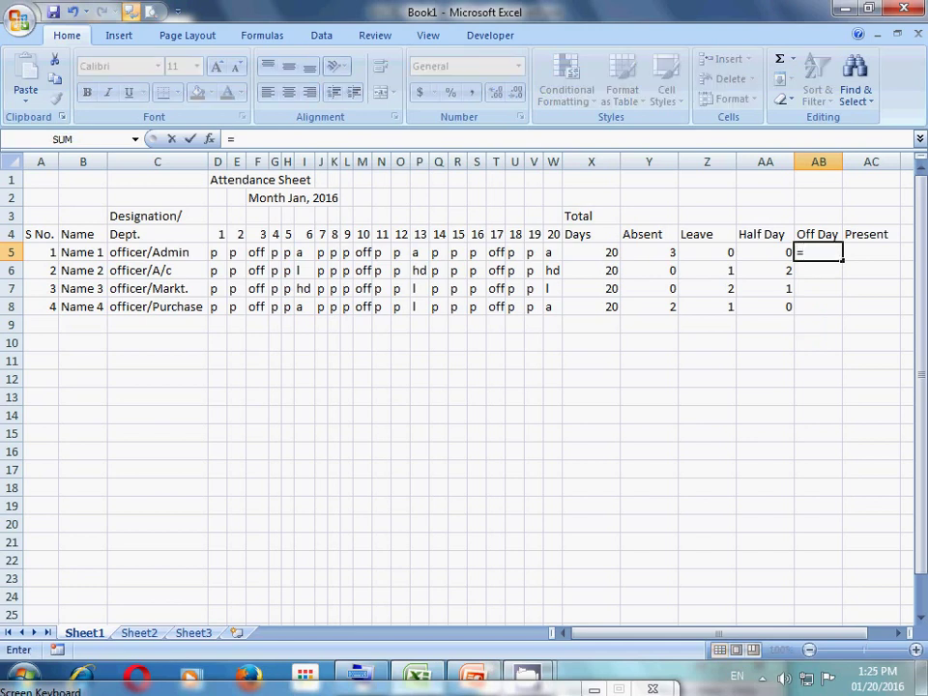
type("c")
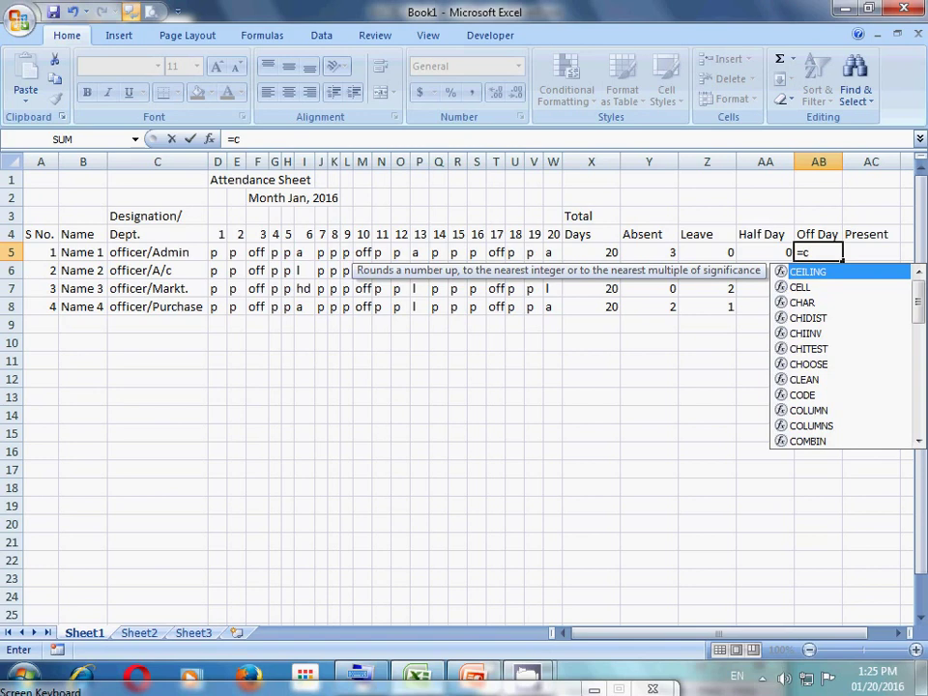
type("ount")
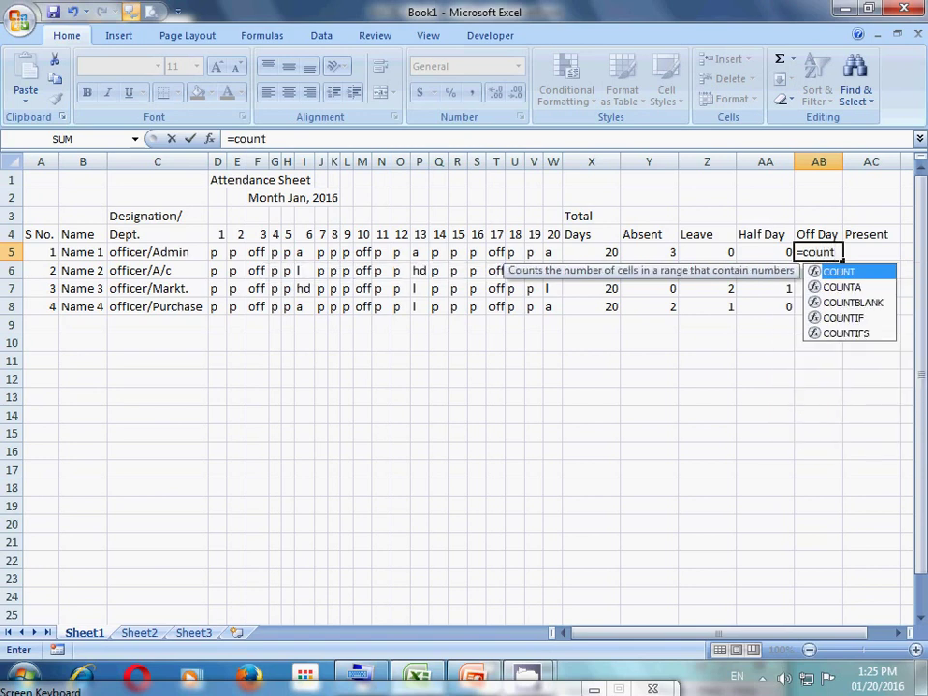
type("i")
key("Tab")
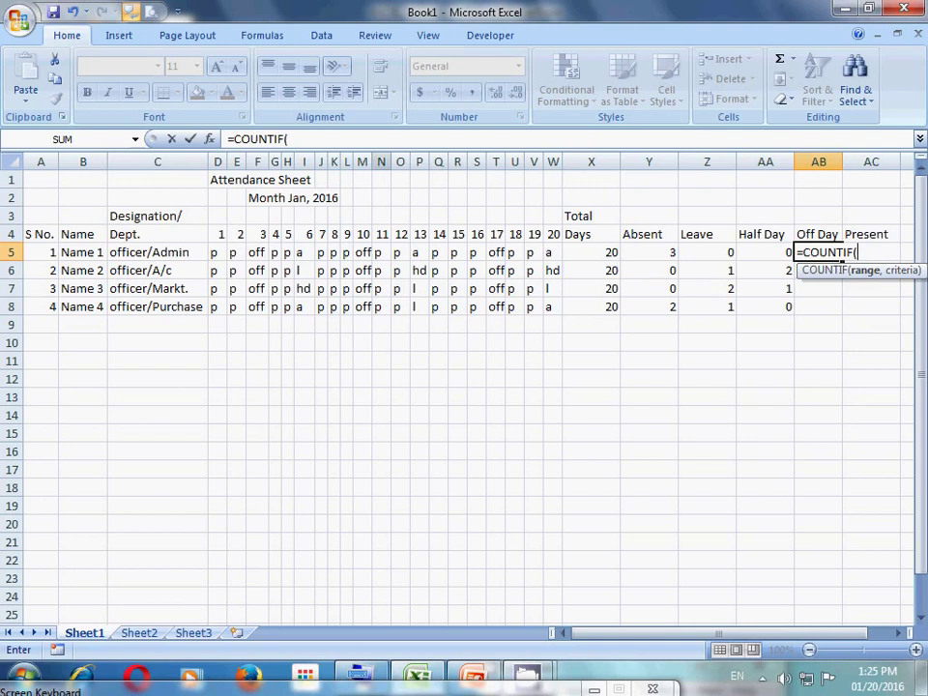
left_click_drag(213, 252, 551, 254)
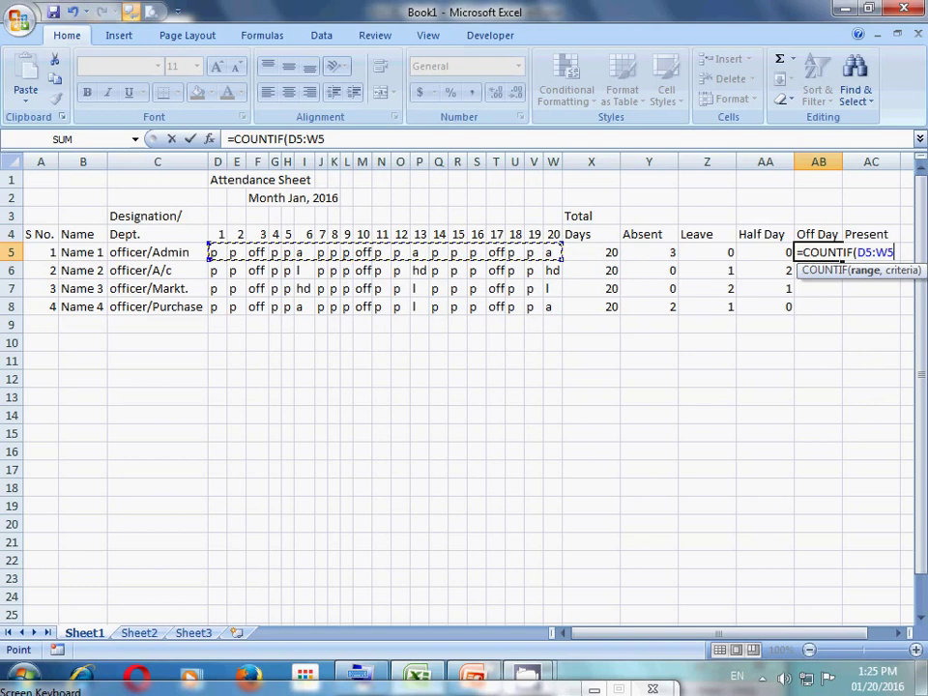
type(",")
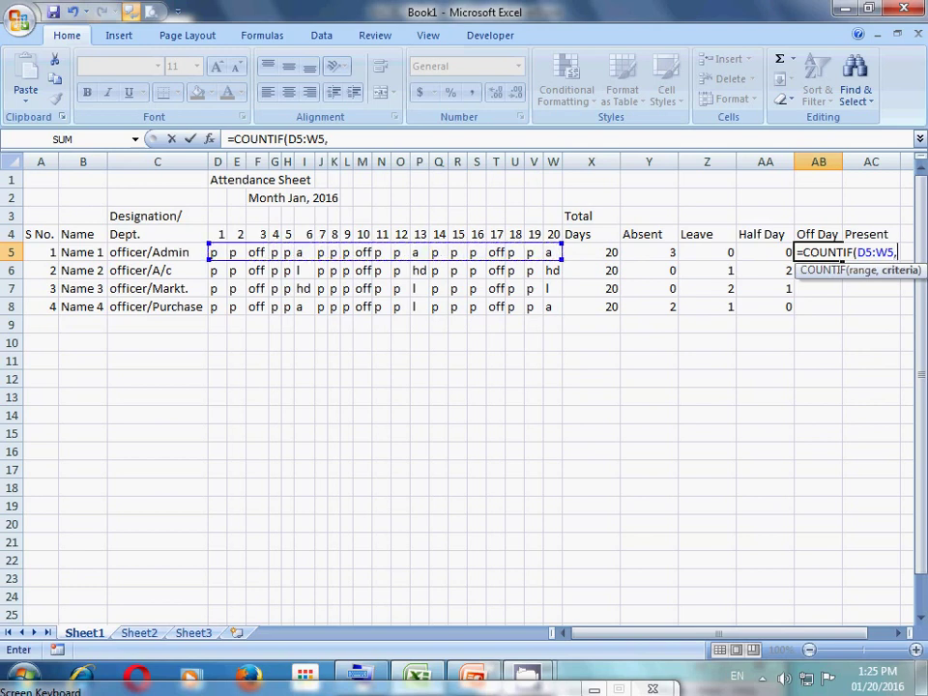
type("\"o")
type("ff")
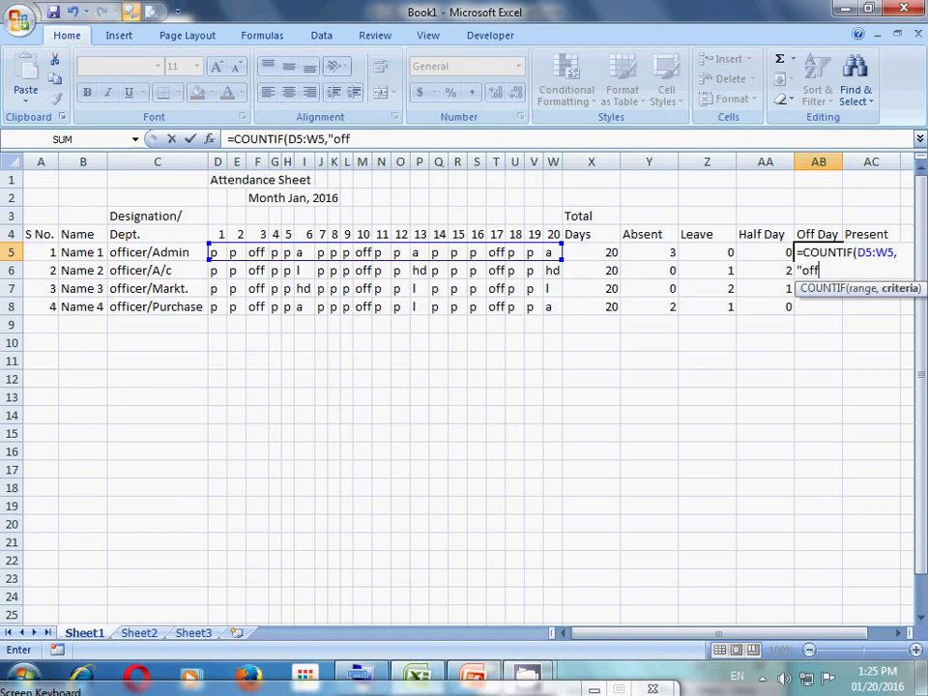
type("\"")
type(")")
key("Return")
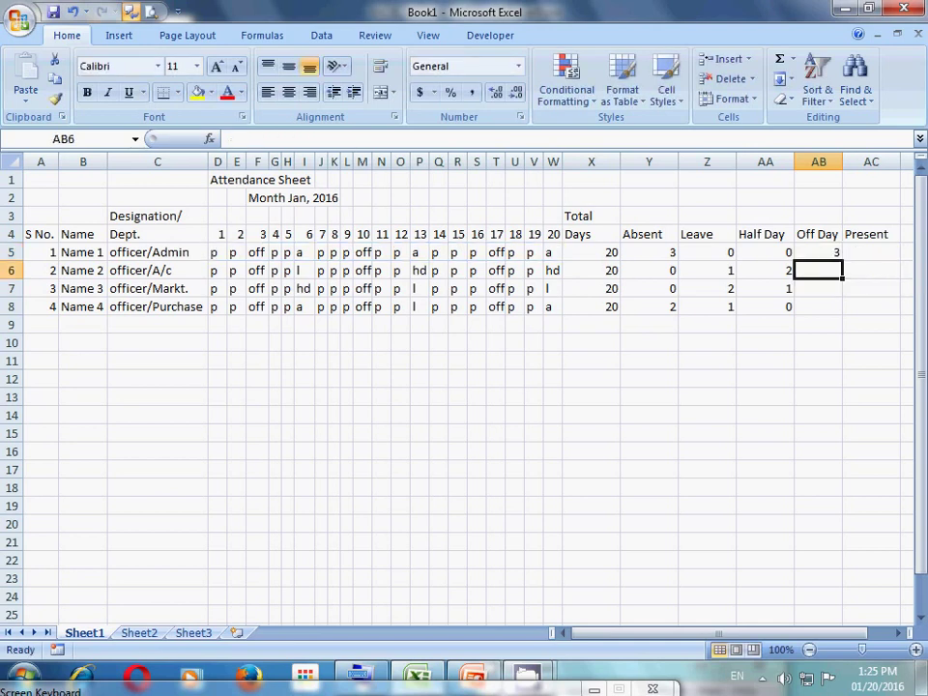
left_click(817, 253)
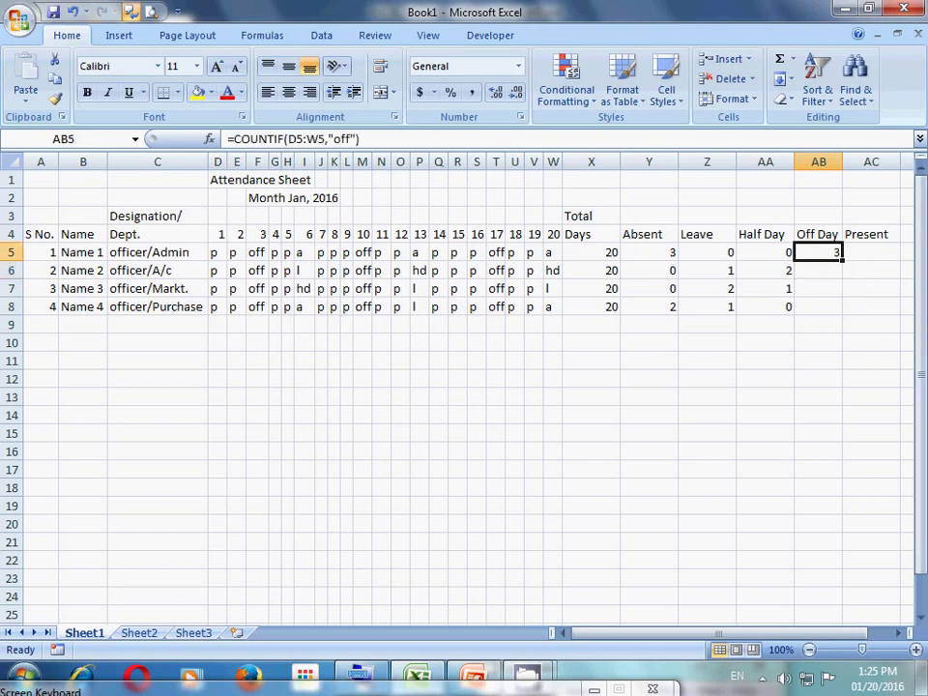
left_click_drag(842, 261, 831, 307)
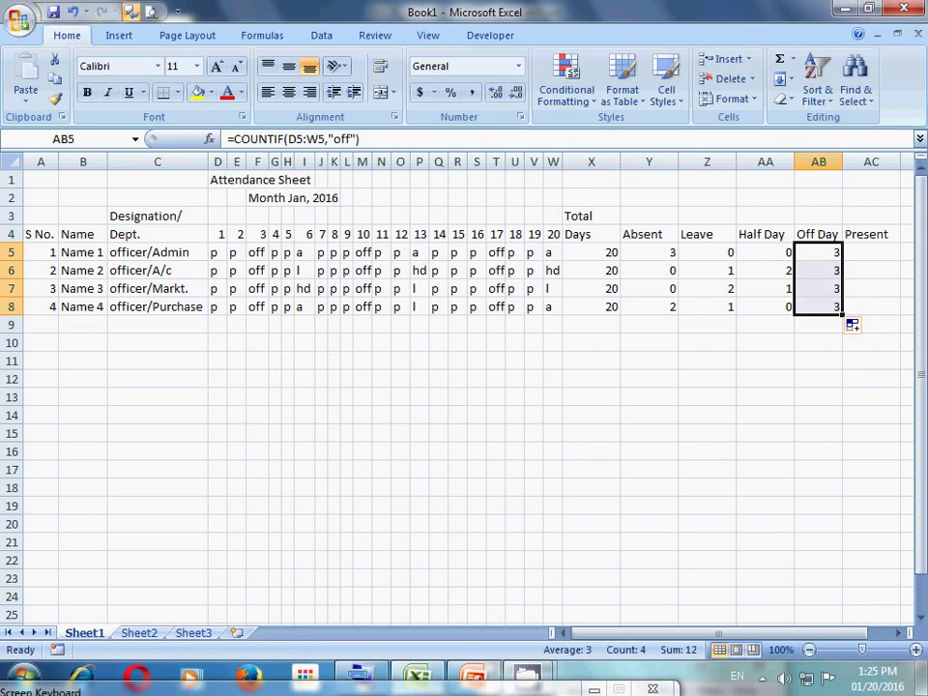
left_click(871, 252)
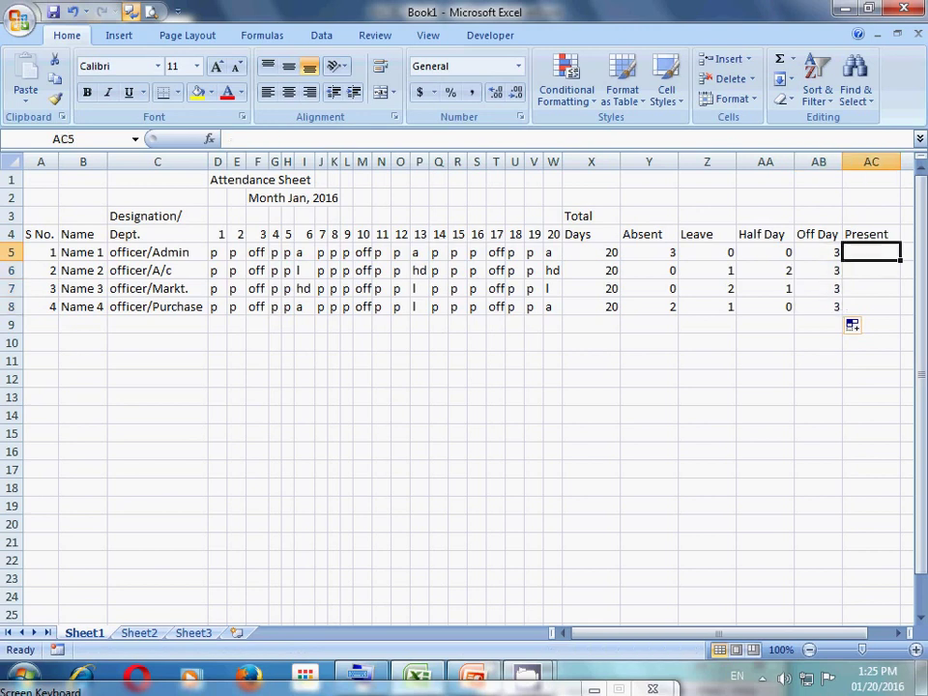
- Start AC5's Present formula as =COUNTIF(D5:W5, with the criterion still to come
type("=")
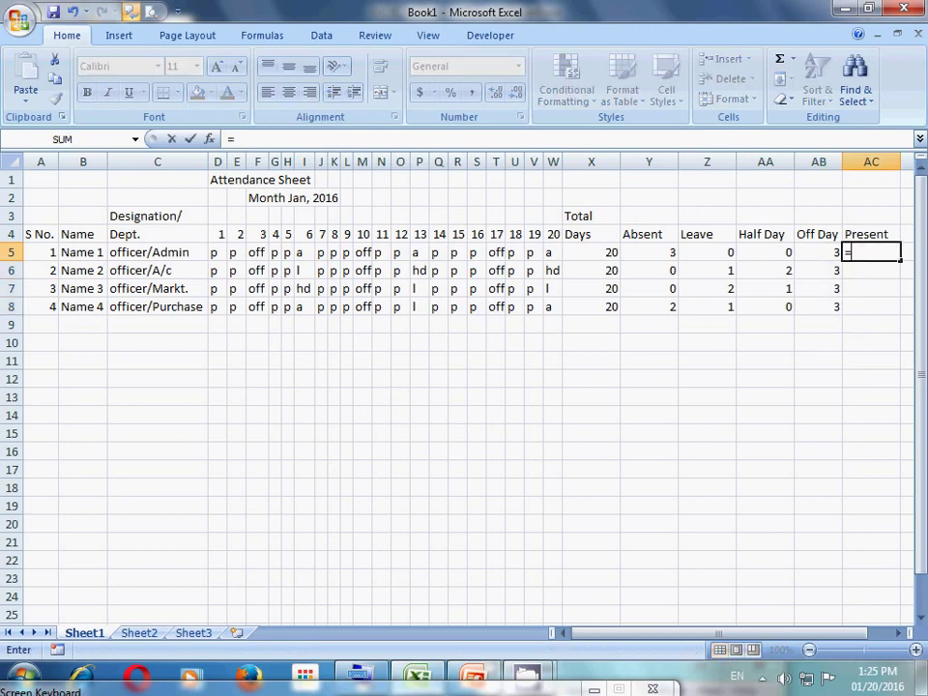
type("co")
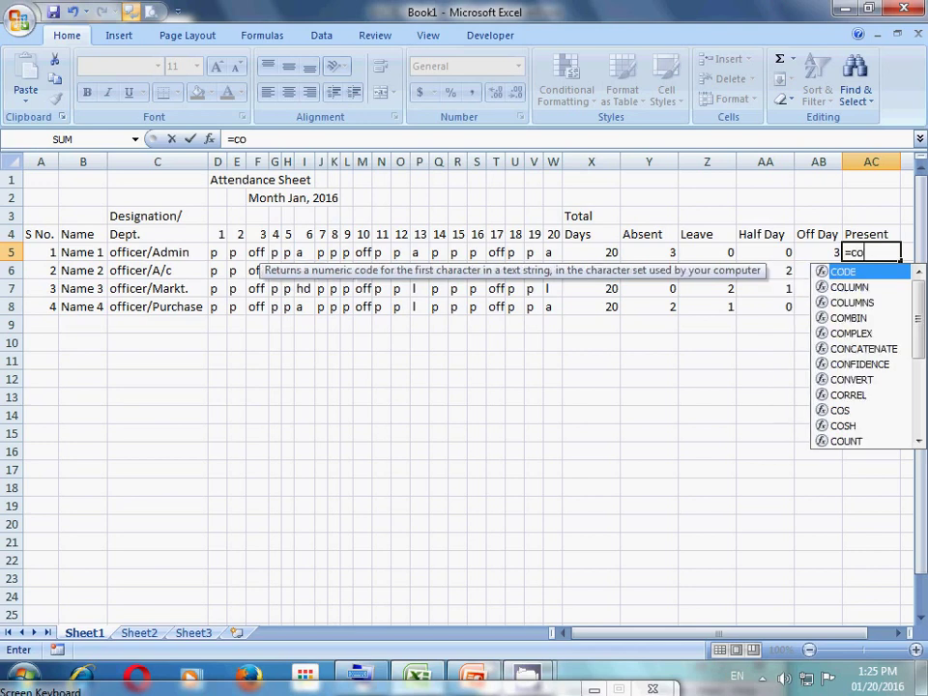
type("unt")
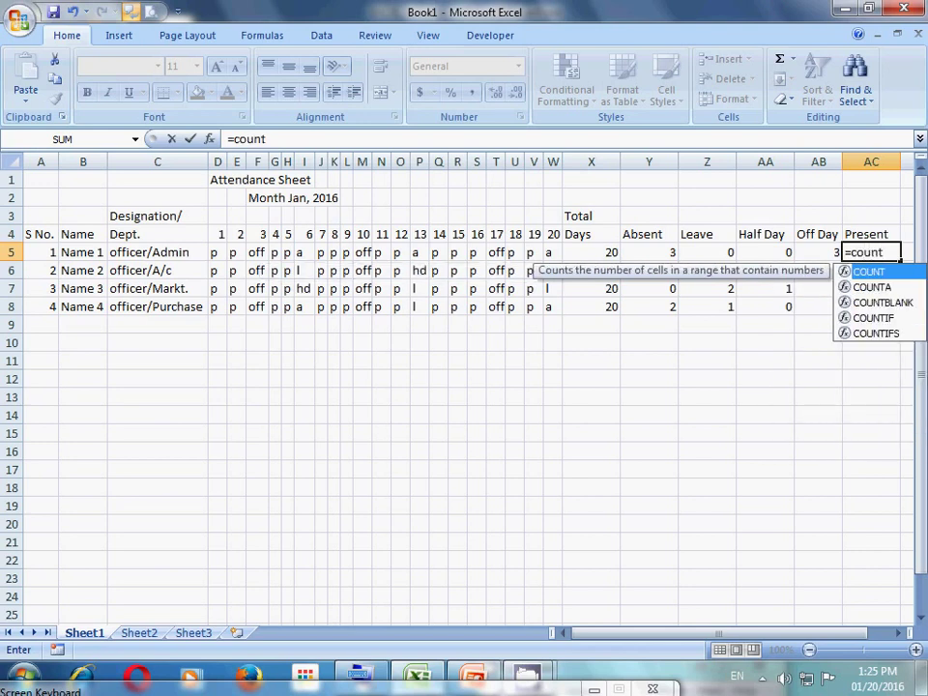
type("i")
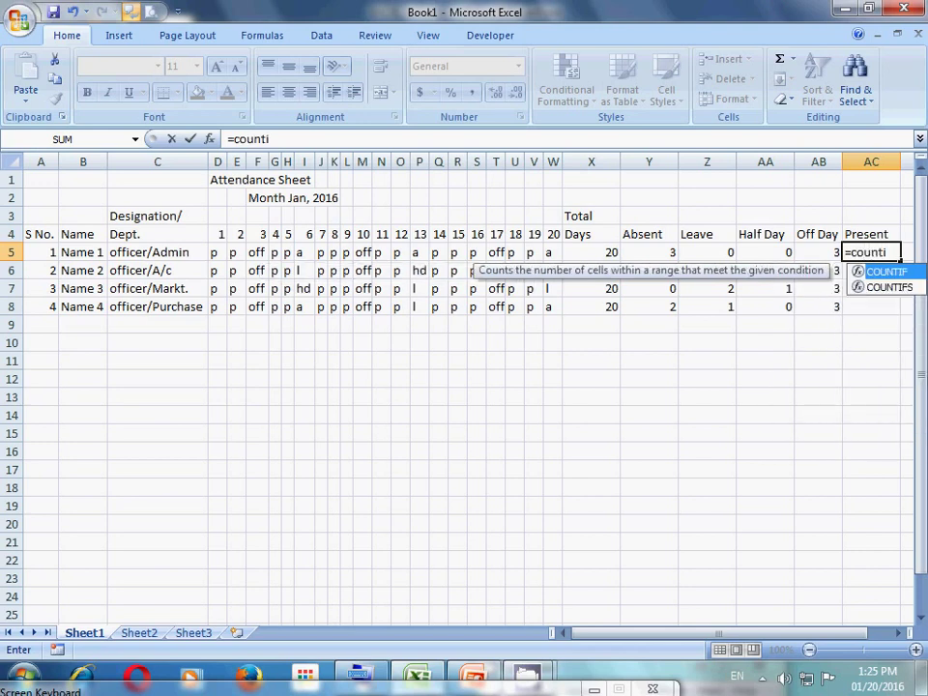
key("Tab")
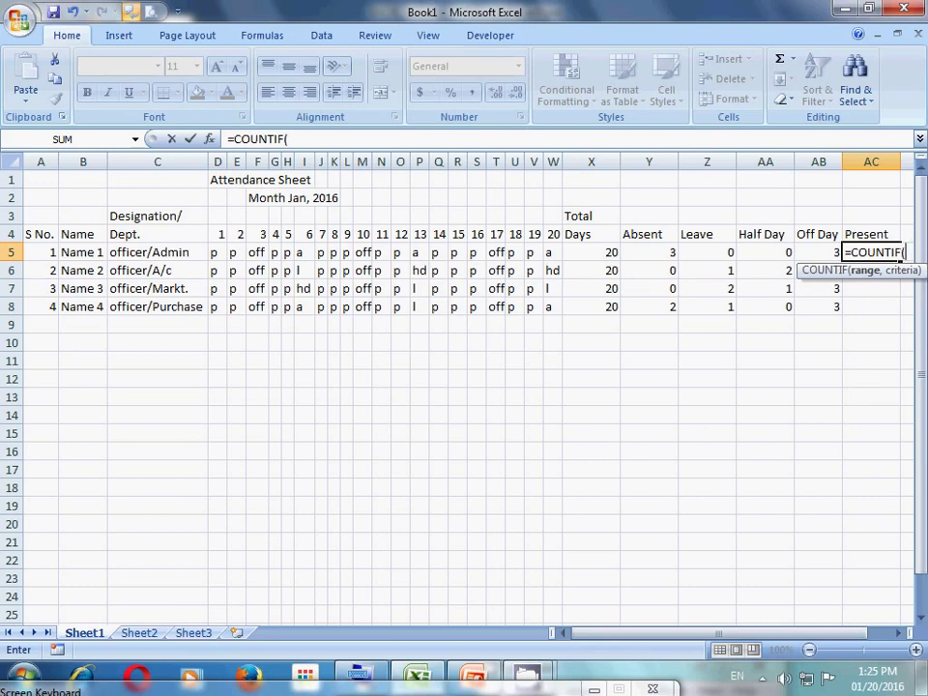
left_click_drag(850, 270, 795, 534)
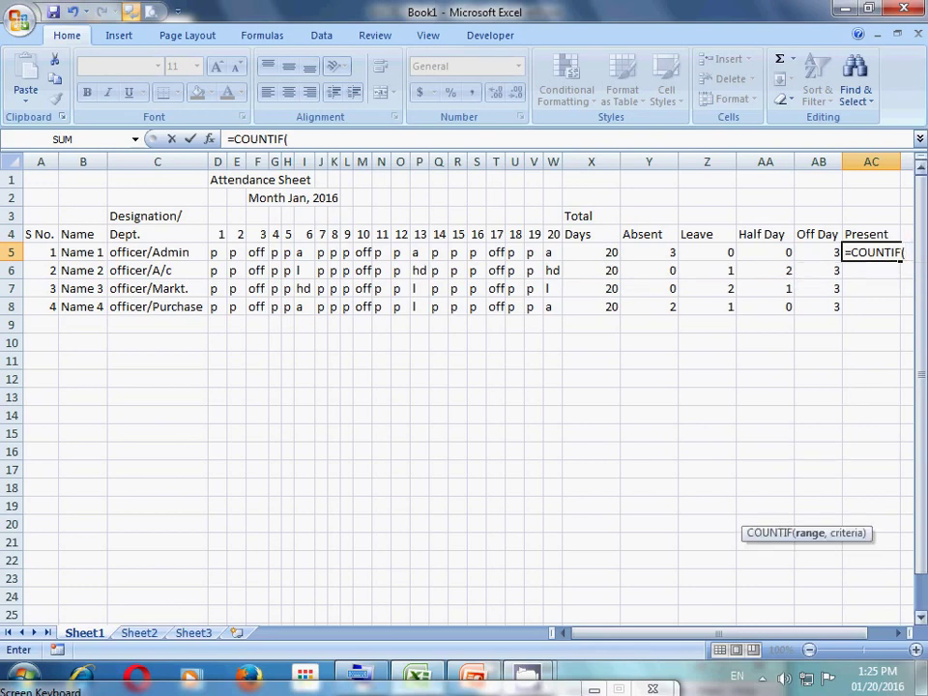
left_click_drag(213, 252, 523, 253)
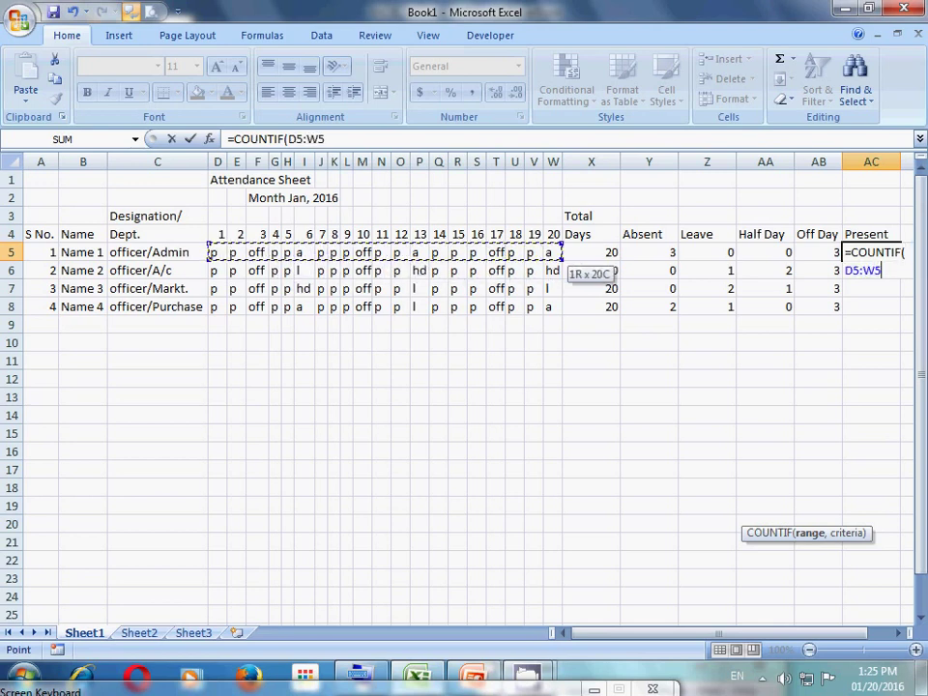
left_click_drag(523, 253, 553, 253)
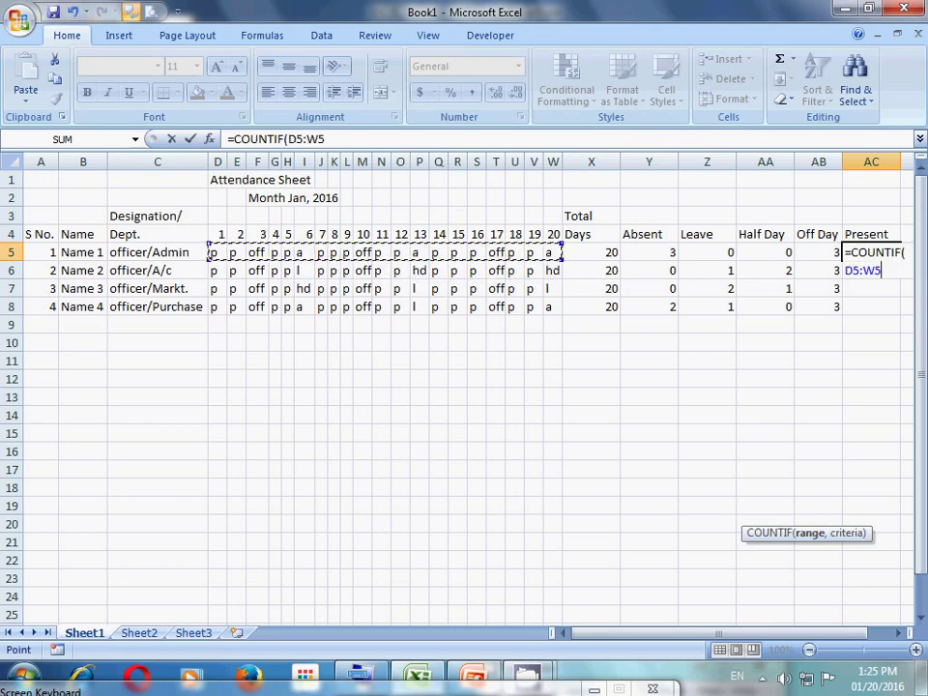
type(",")
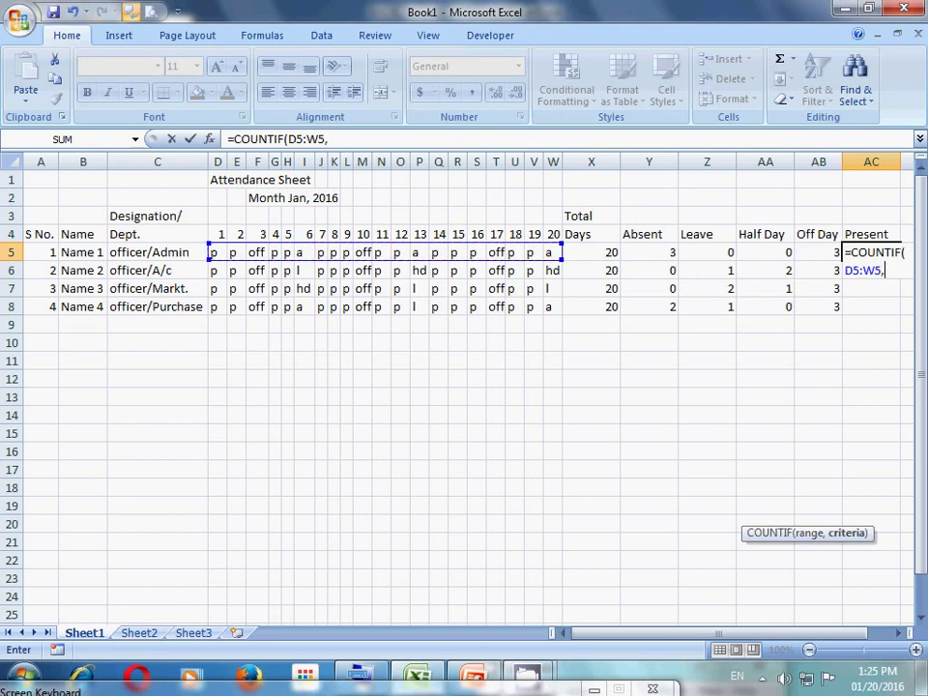
type("\"")
type("o")
- Dismiss the formula correction and error prompts, then delete the stray "o criterion
key("Return")
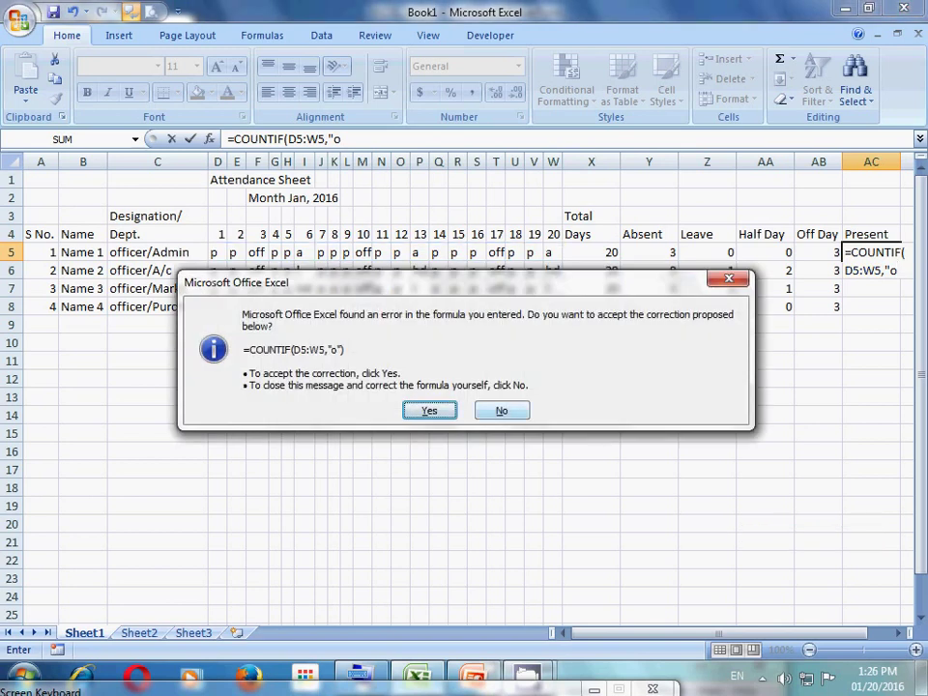
key("n")
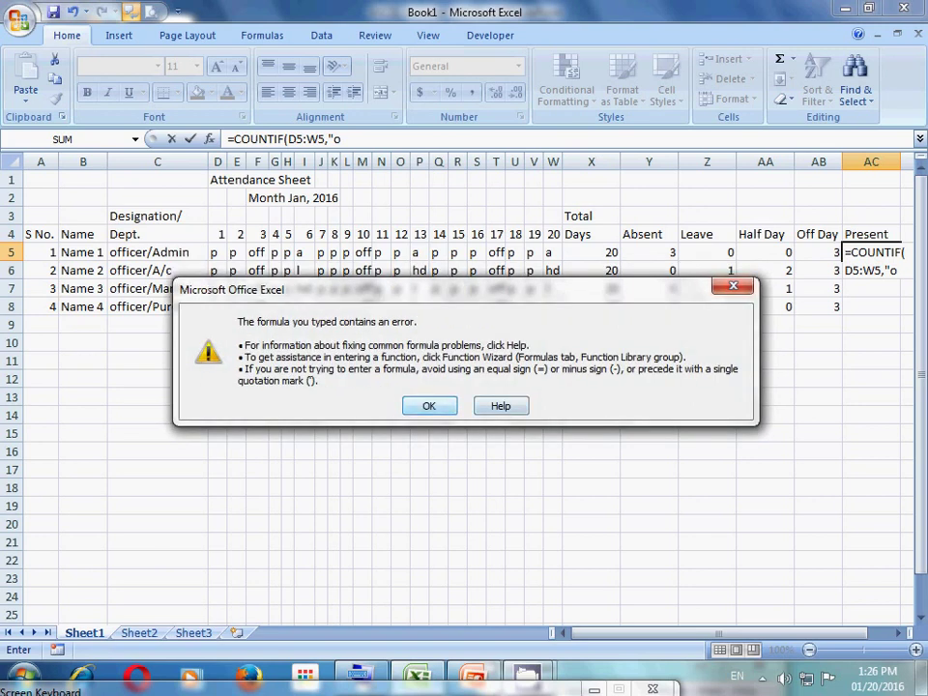
key("Return")
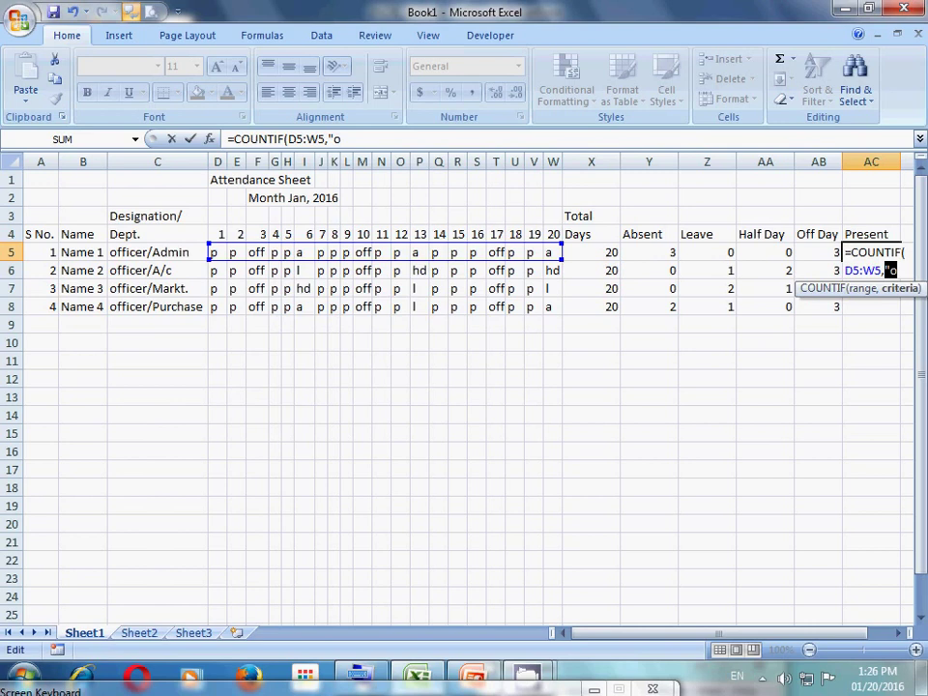
key("BackSpace")
- Complete AC5 as =COUNTIF(D5:W5,"p")+COUNTIF(D5:W5,"off"), showing 17 present days
type("\"p\"")
type(")")
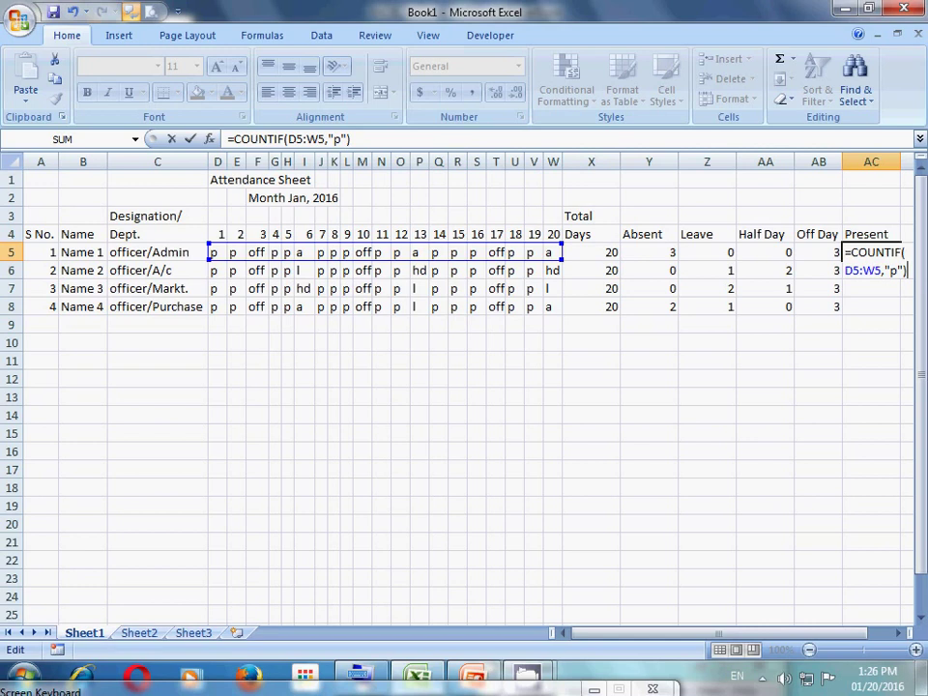
type("+")
type("c")
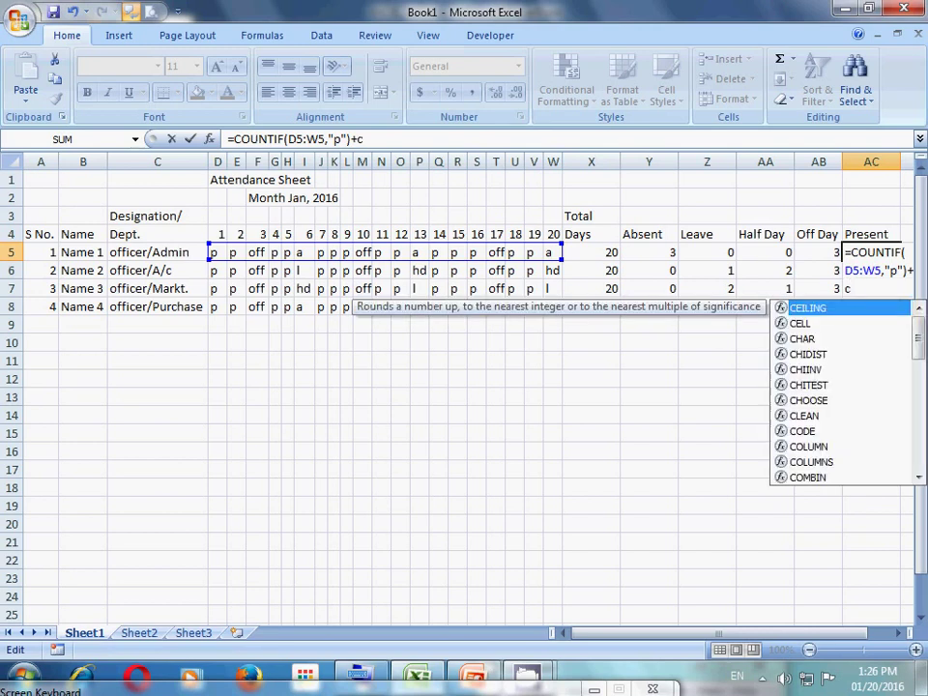
type("oun")
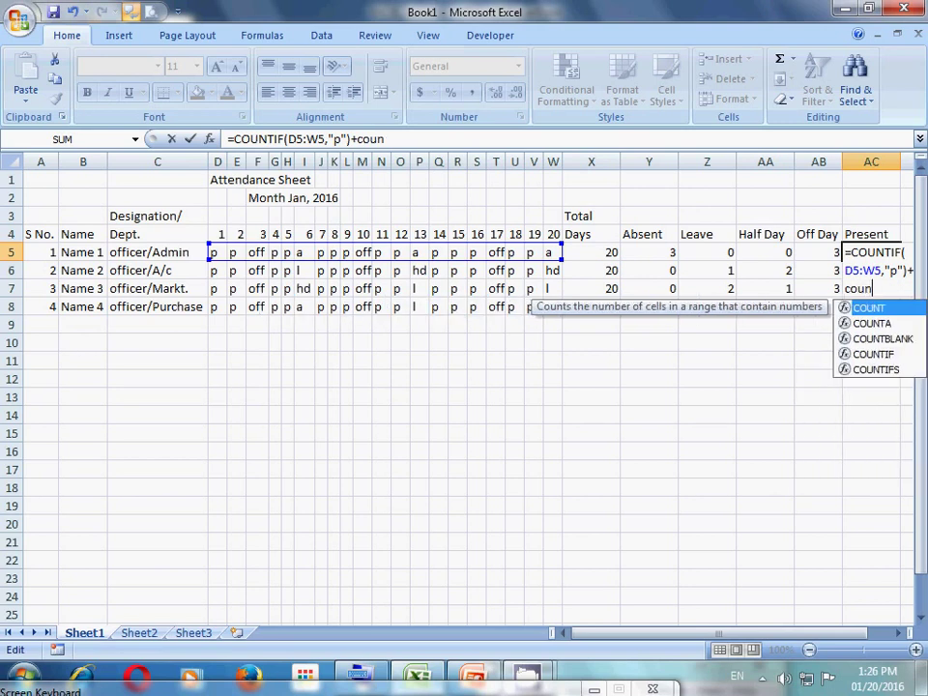
type("ti")
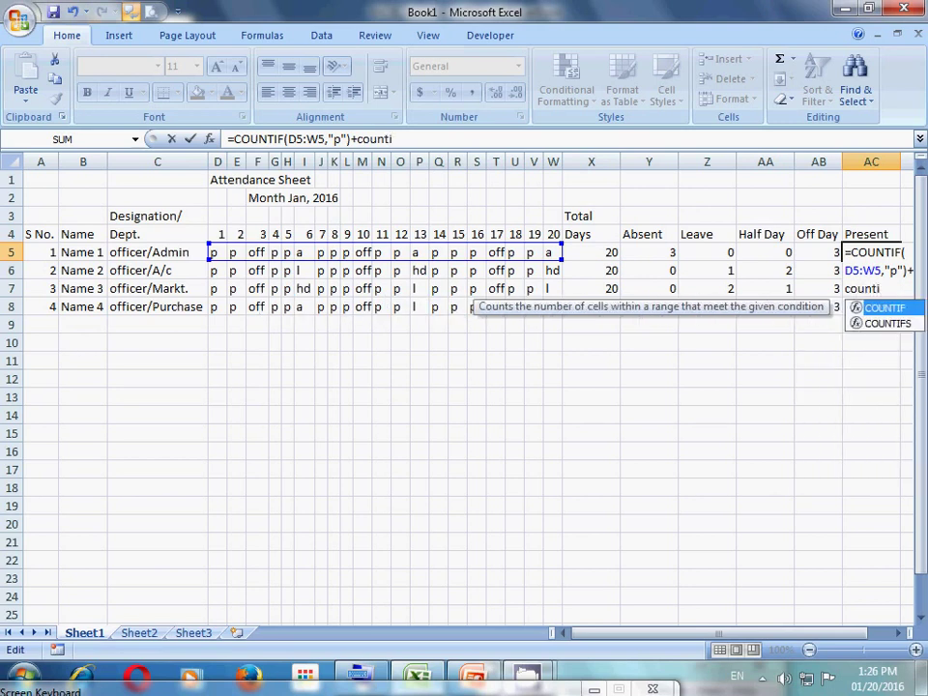
key("Tab")
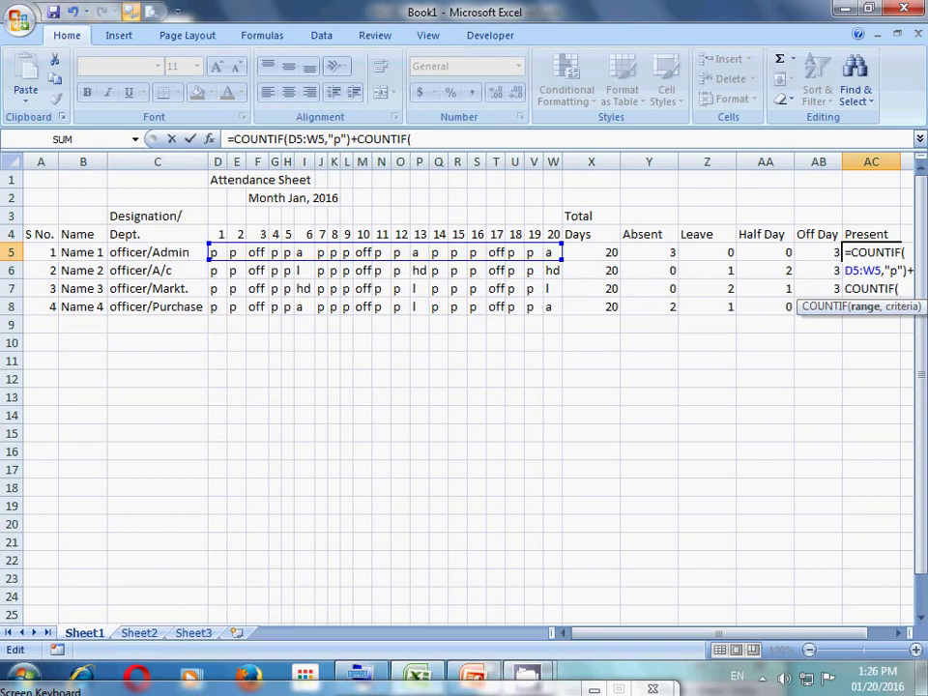
left_click(222, 252)
left_click_drag(220, 254, 557, 257)
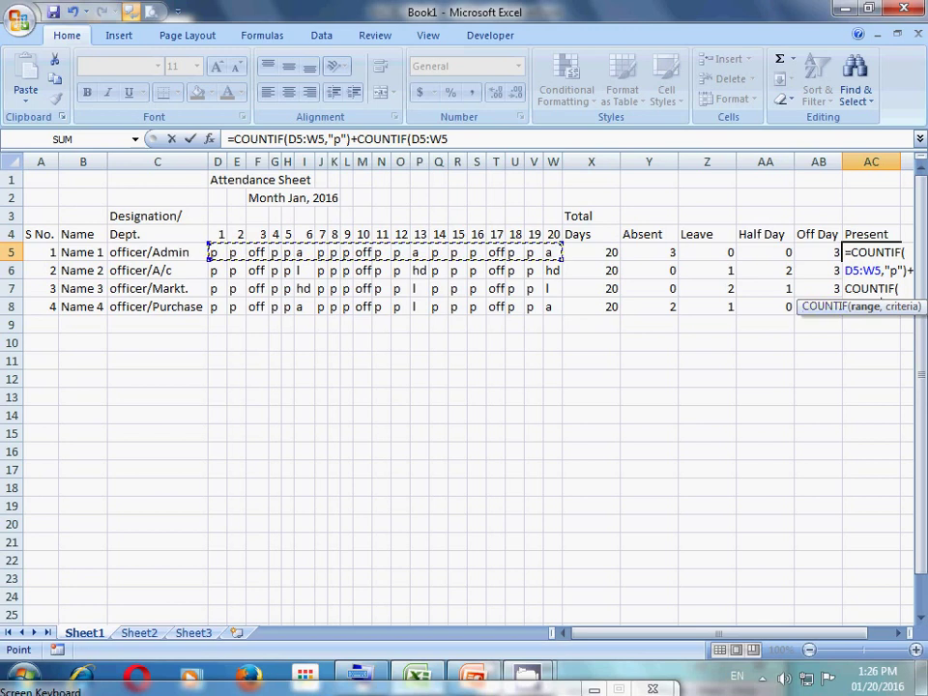
left_click_drag(821, 306, 802, 359)
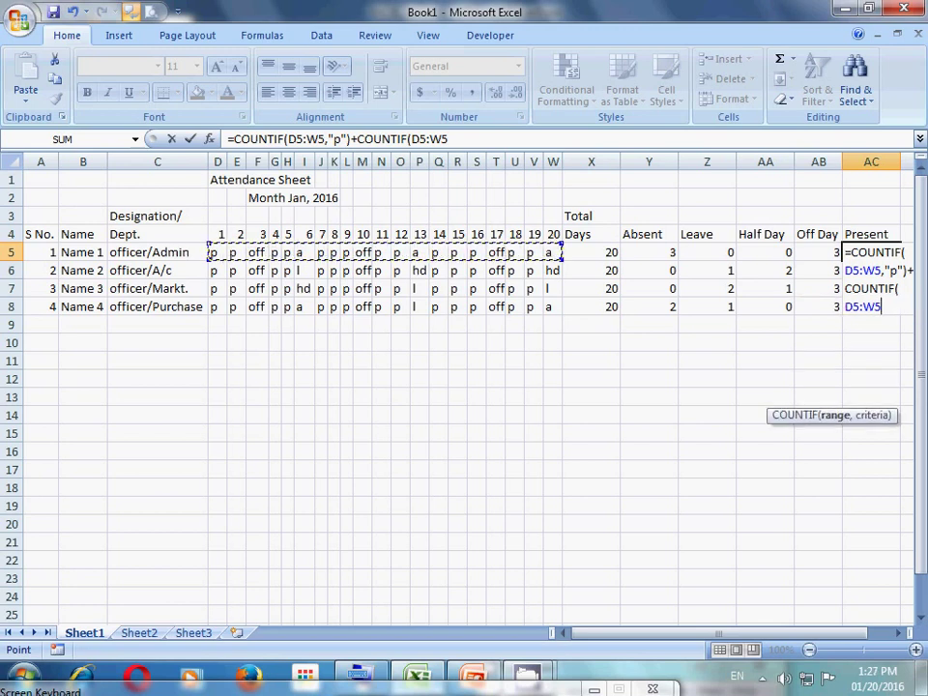
type(",")
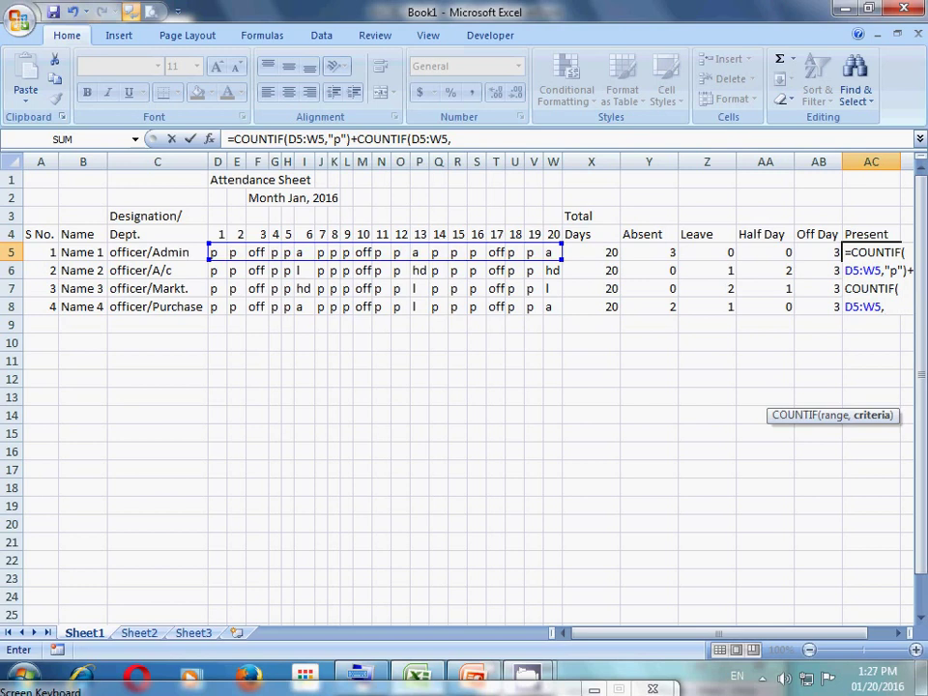
type("\"")
type("of")
type("f\"")
type(")")
key("Return")
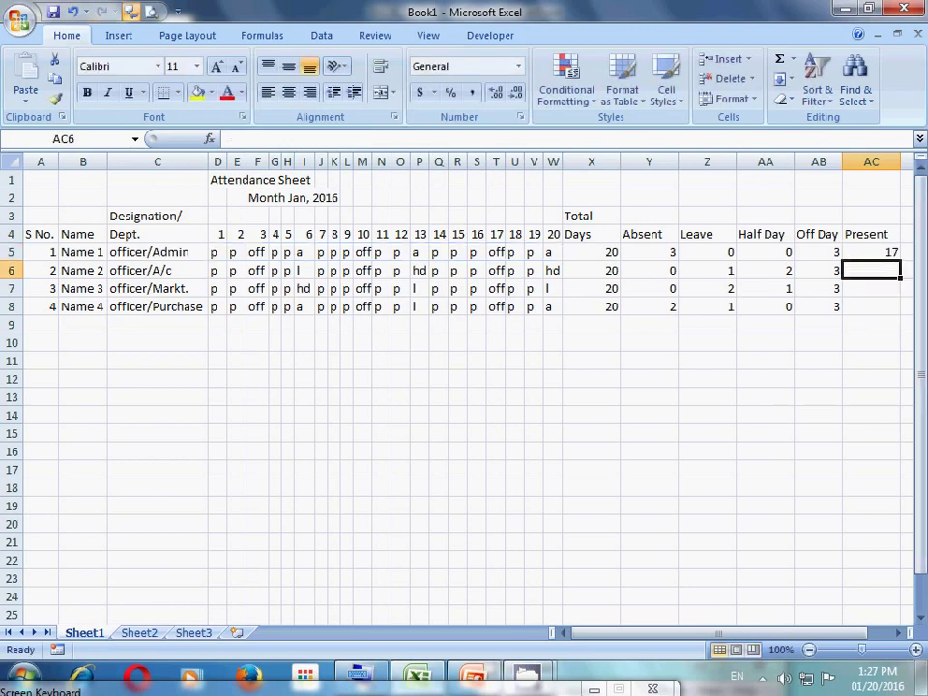
left_click(871, 252)
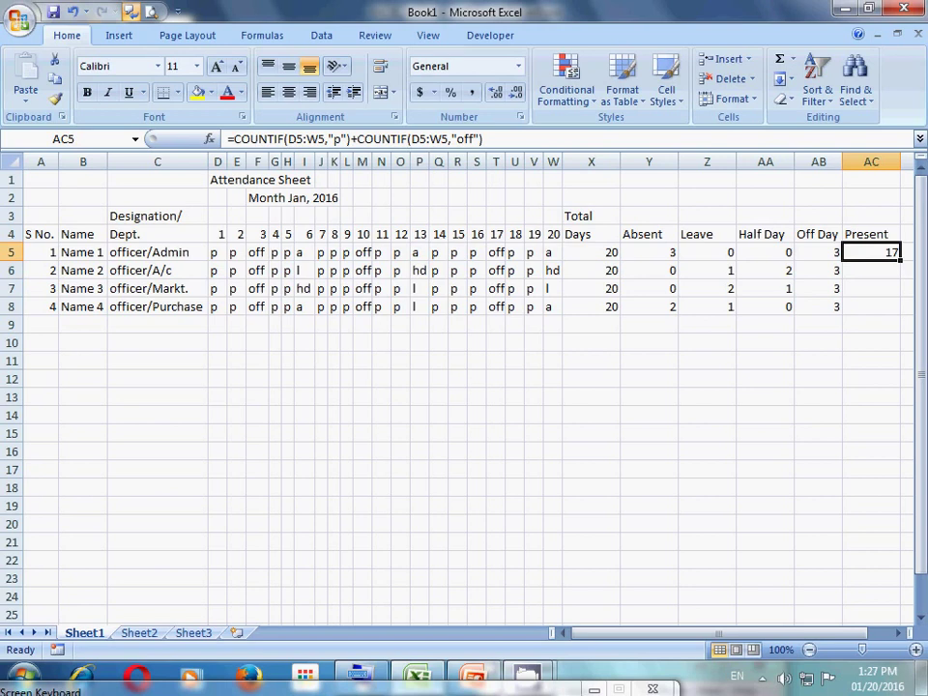
- Fill the Present formula from AC5 down to AC8 so each staff member shows 17
left_click_drag(899, 260, 900, 315)
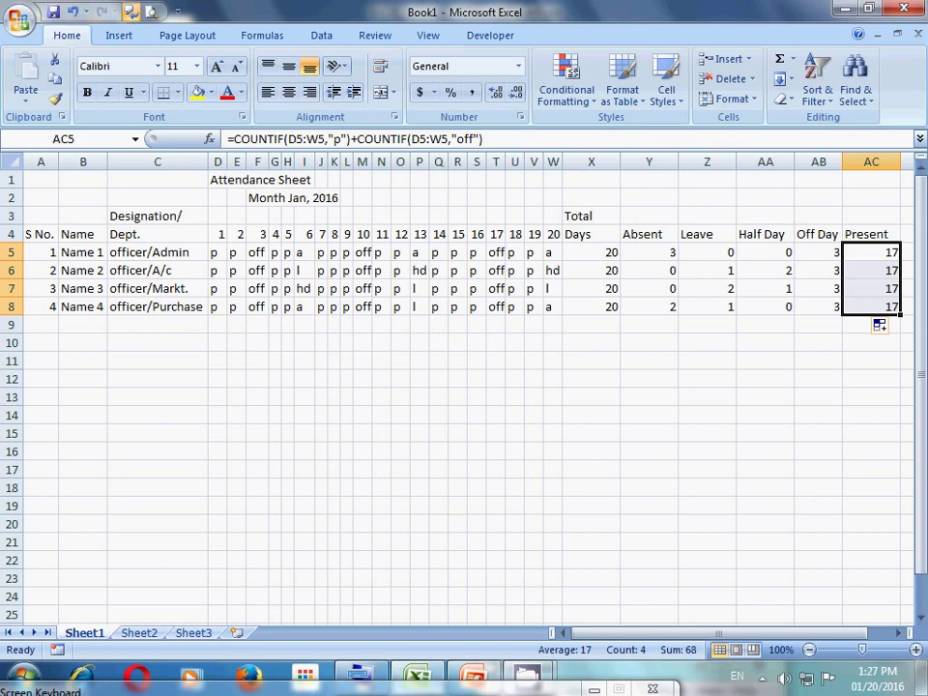
left_click(765, 361)
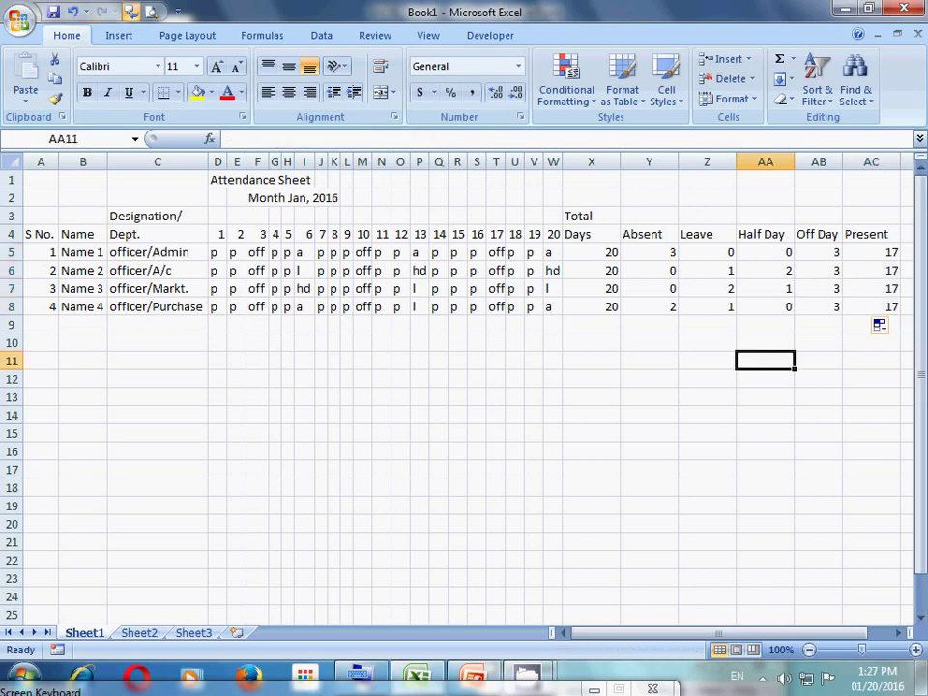
- Apply All Borders to the table range A4:AC8
left_click_drag(40, 234, 871, 306)
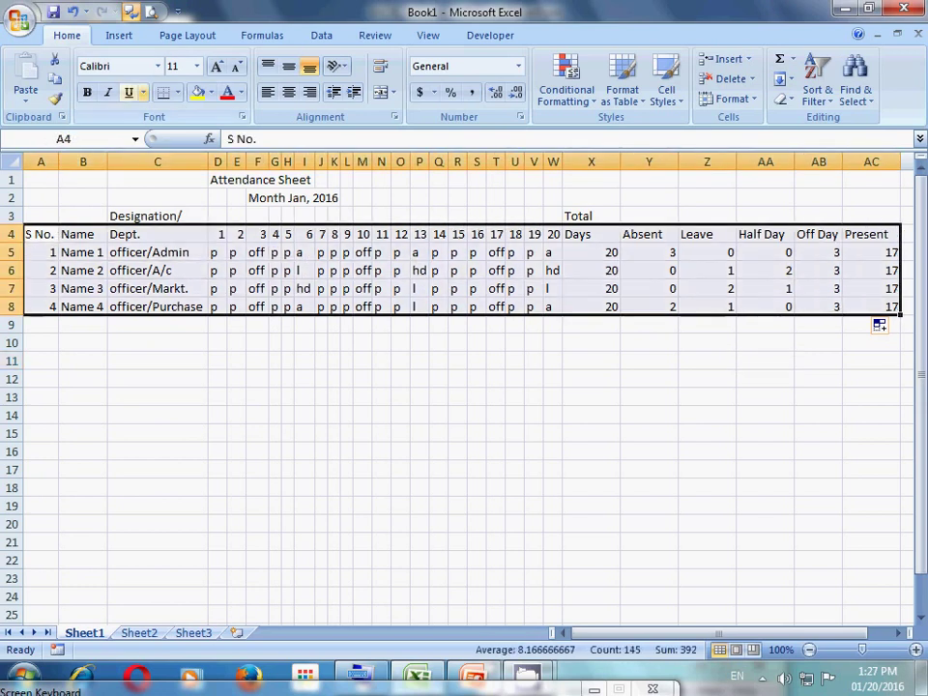
left_click(177, 92)
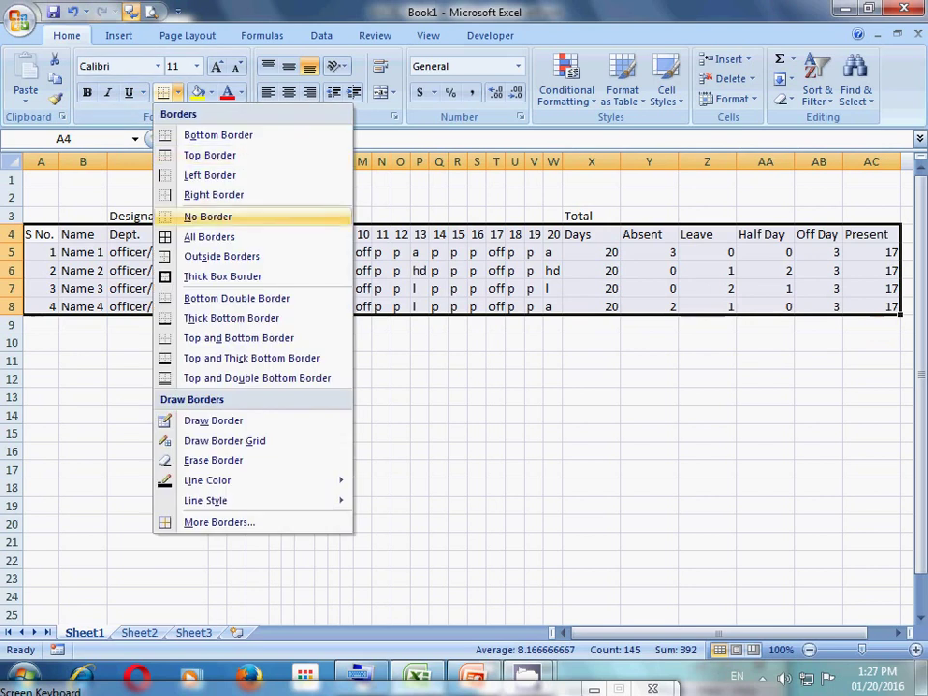
left_click(209, 237)
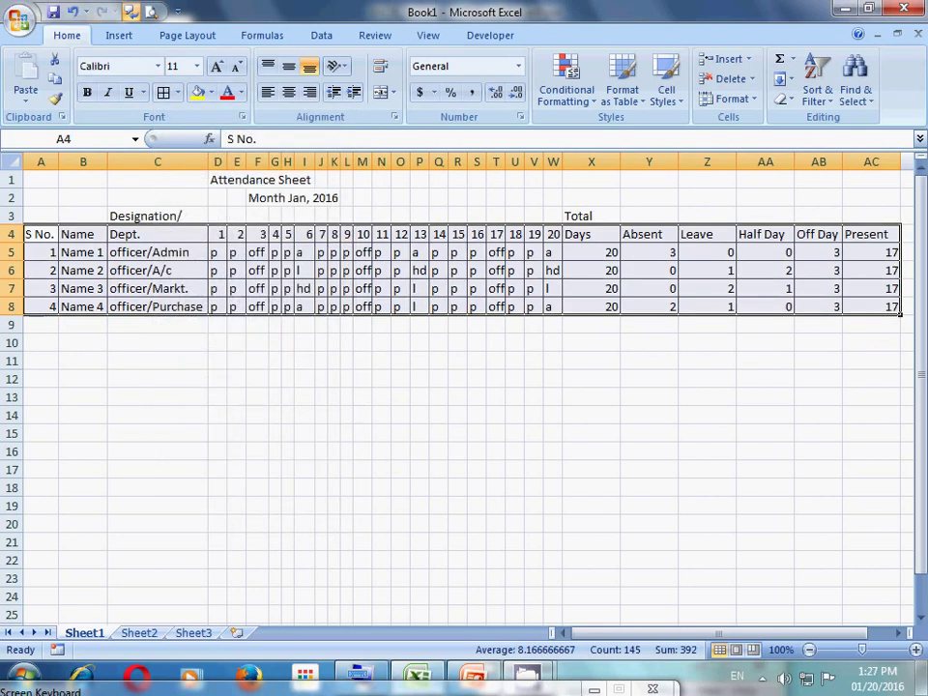